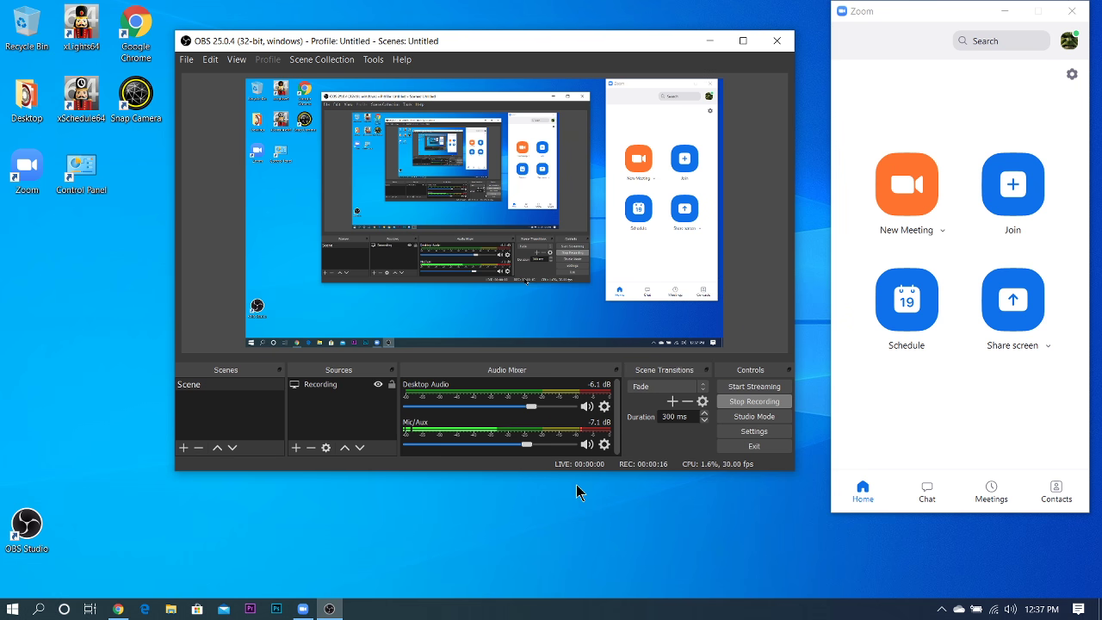
Bring the Chrome window forward from its taskbar preview.
mouse_move(120, 611)
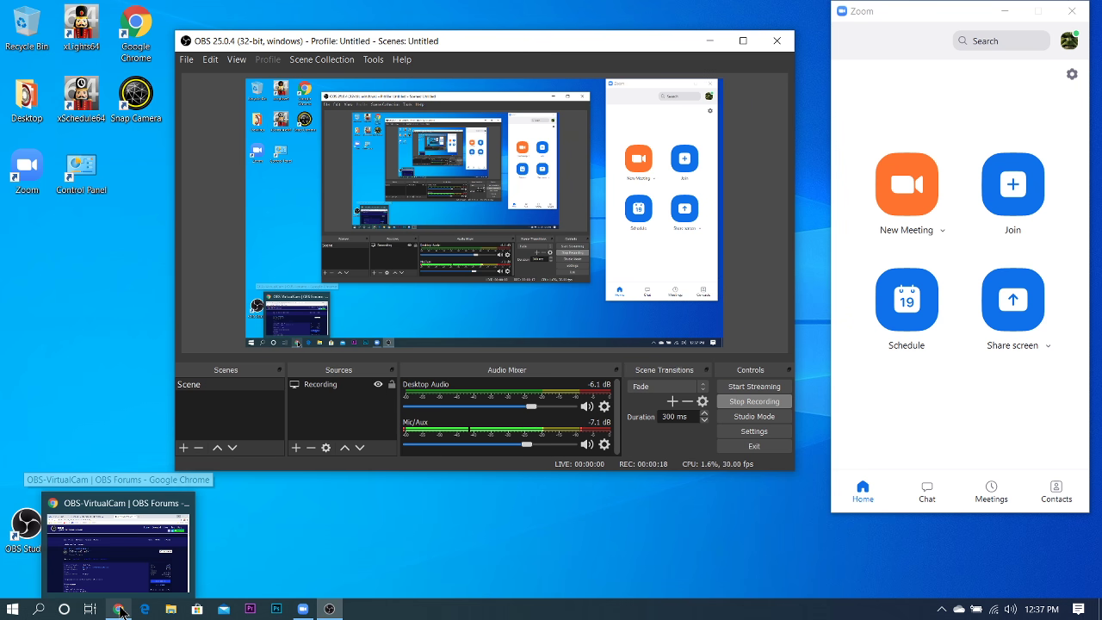
click(112, 543)
Switch to the 'Download Center - Zoom' tab, glance at OBS, then return to Chrome.
click(81, 13)
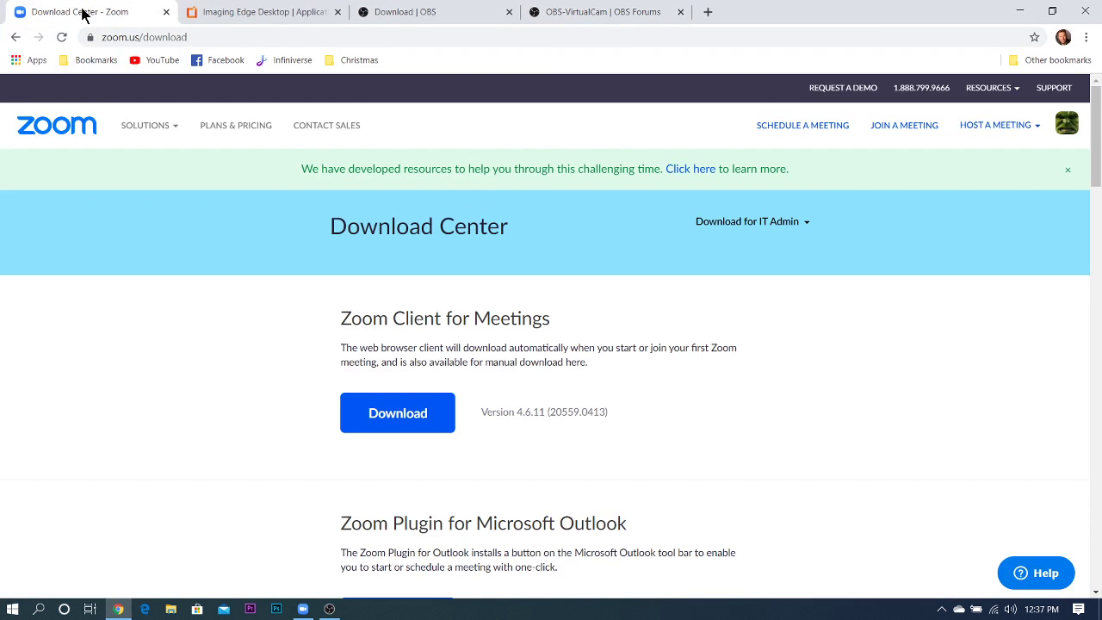
click(335, 611)
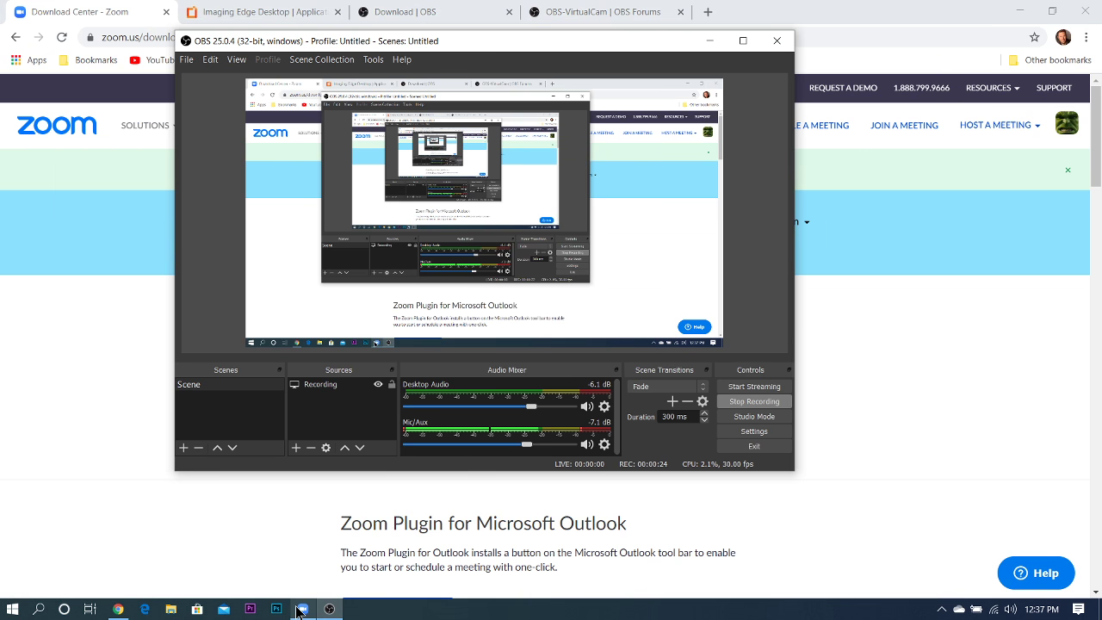
click(86, 404)
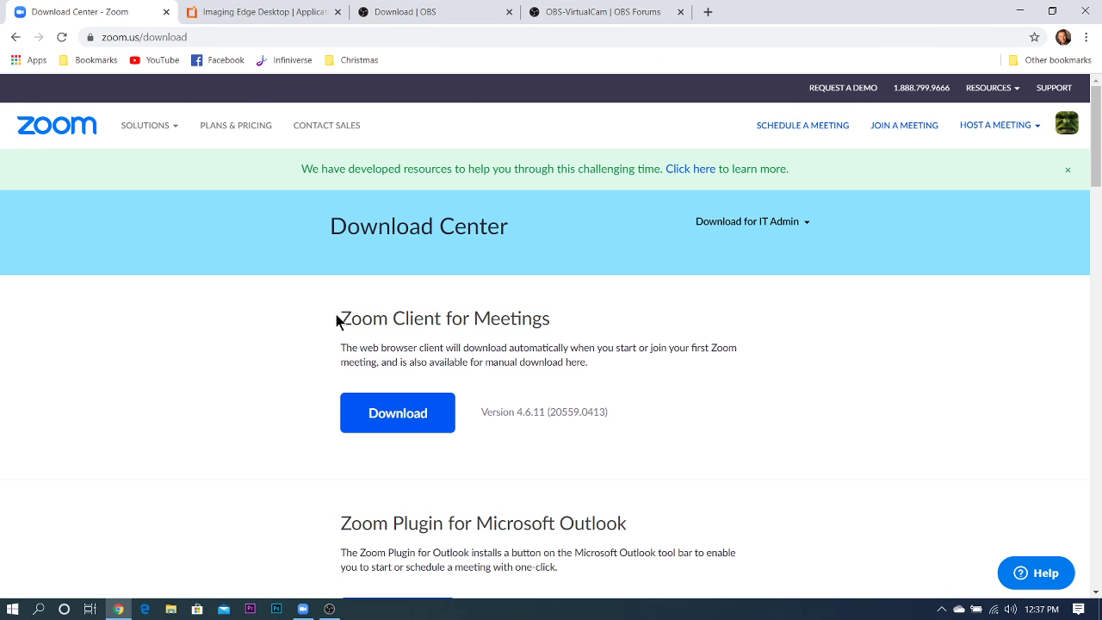
Highlight and clear the Zoom Client version text, then minimize Chrome.
drag(336, 317, 624, 393)
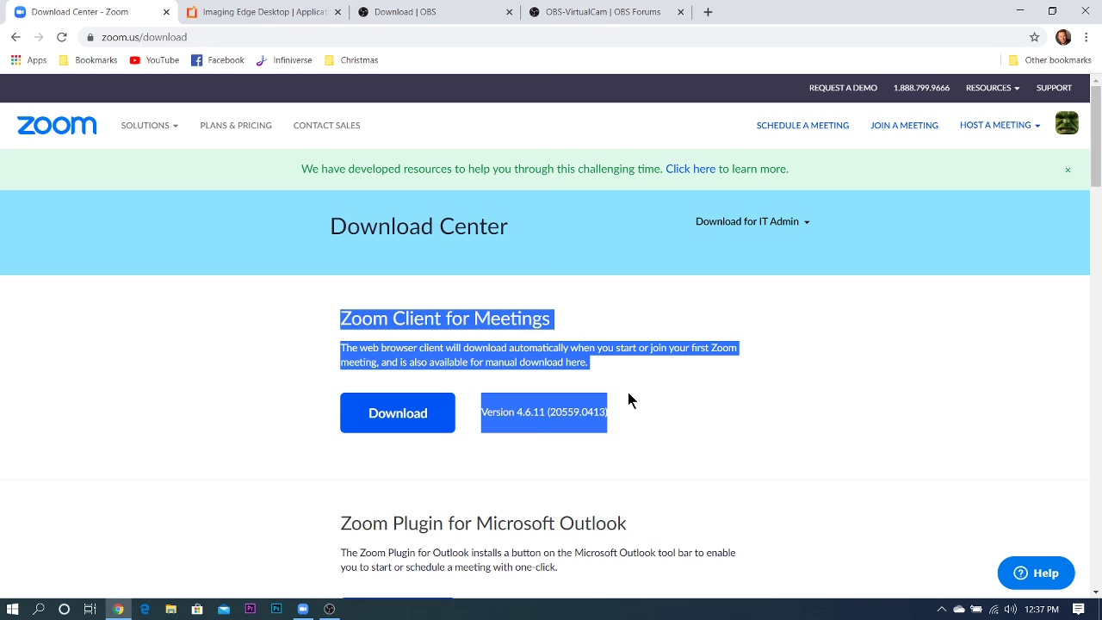
click(659, 410)
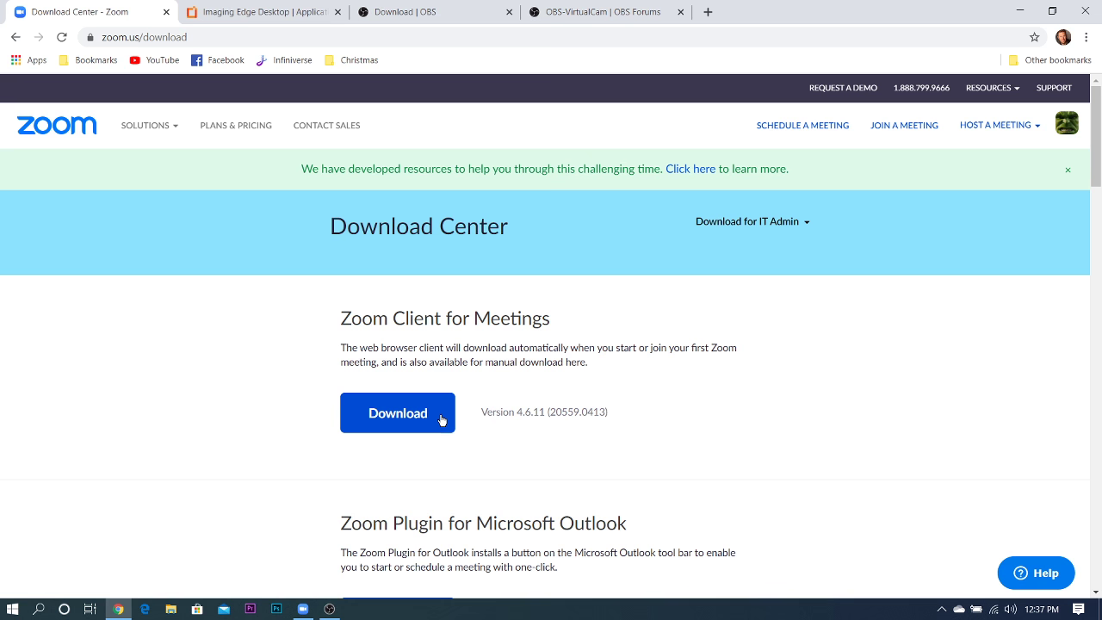
click(1020, 11)
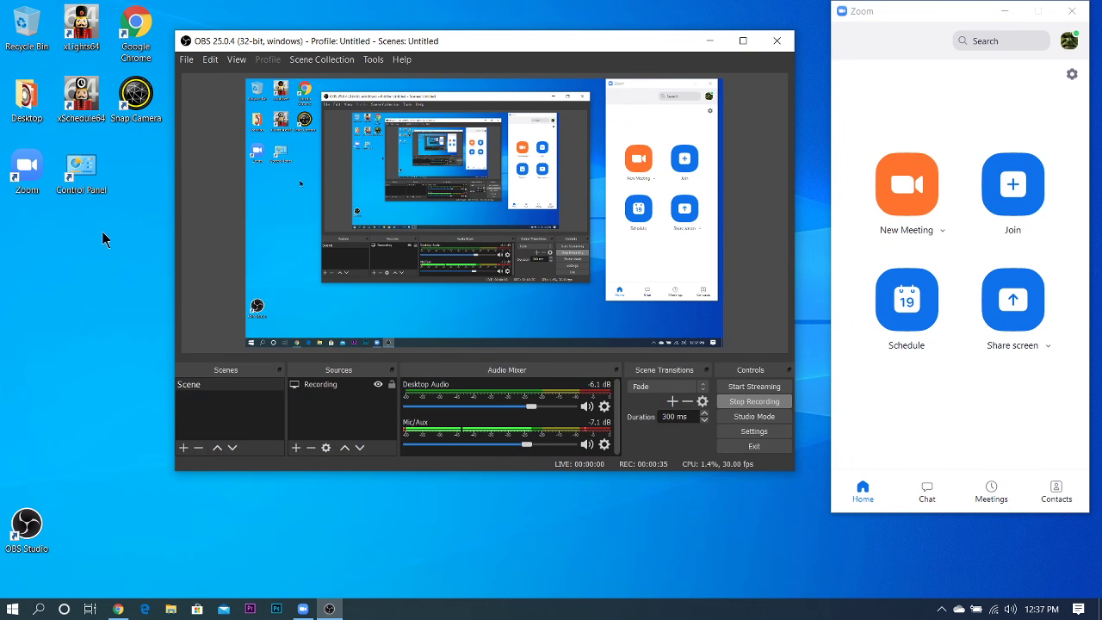
click(912, 114)
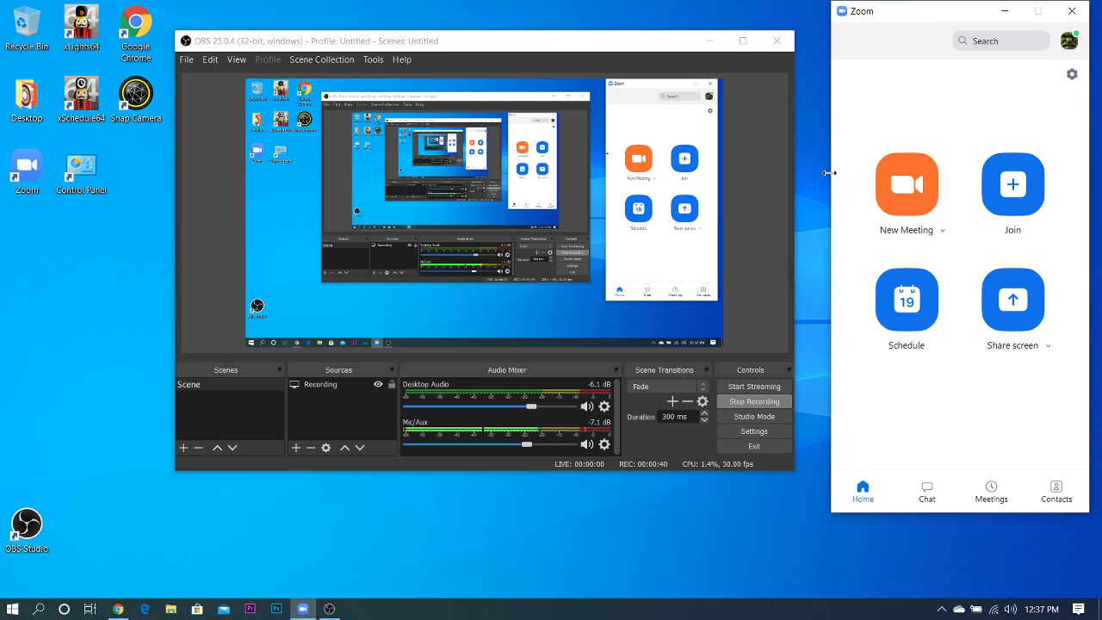
drag(831, 173, 530, 223)
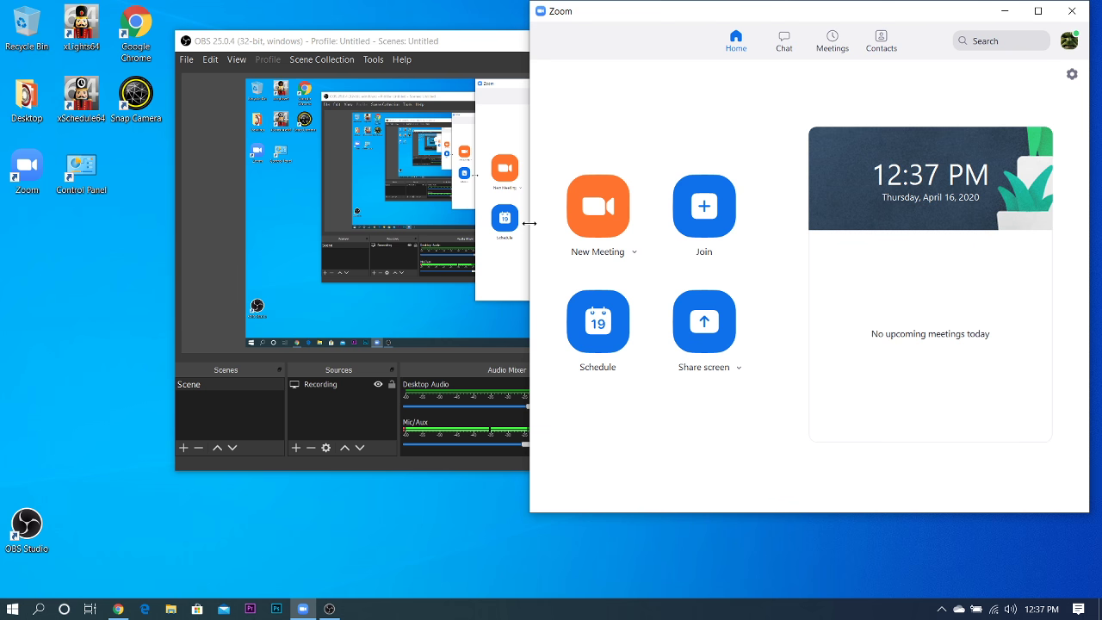
drag(529, 223, 852, 221)
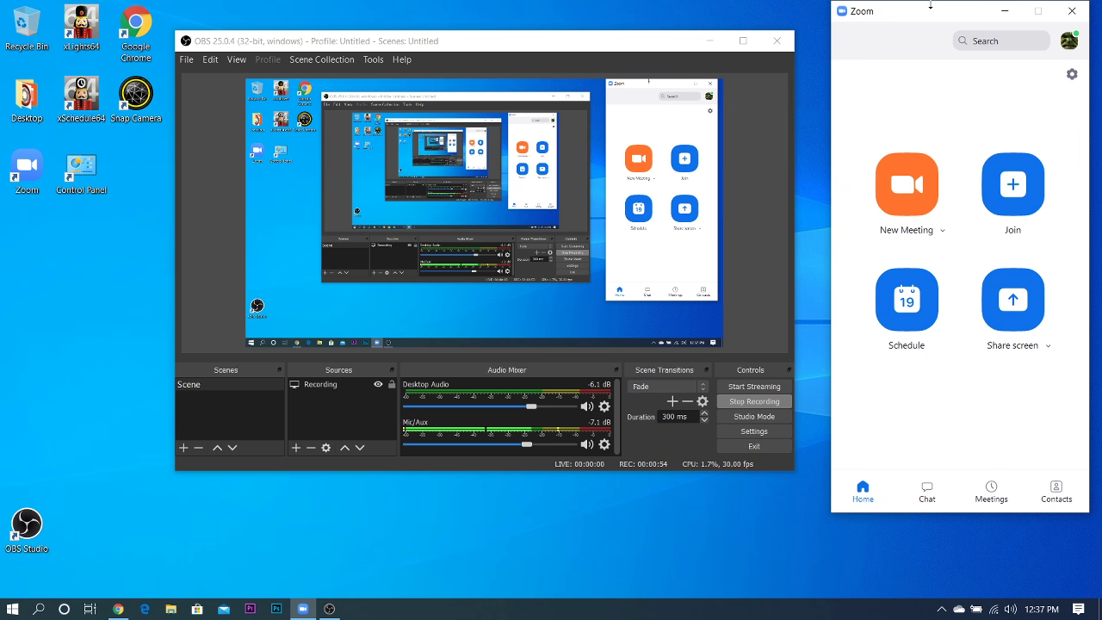
drag(933, 11, 943, 10)
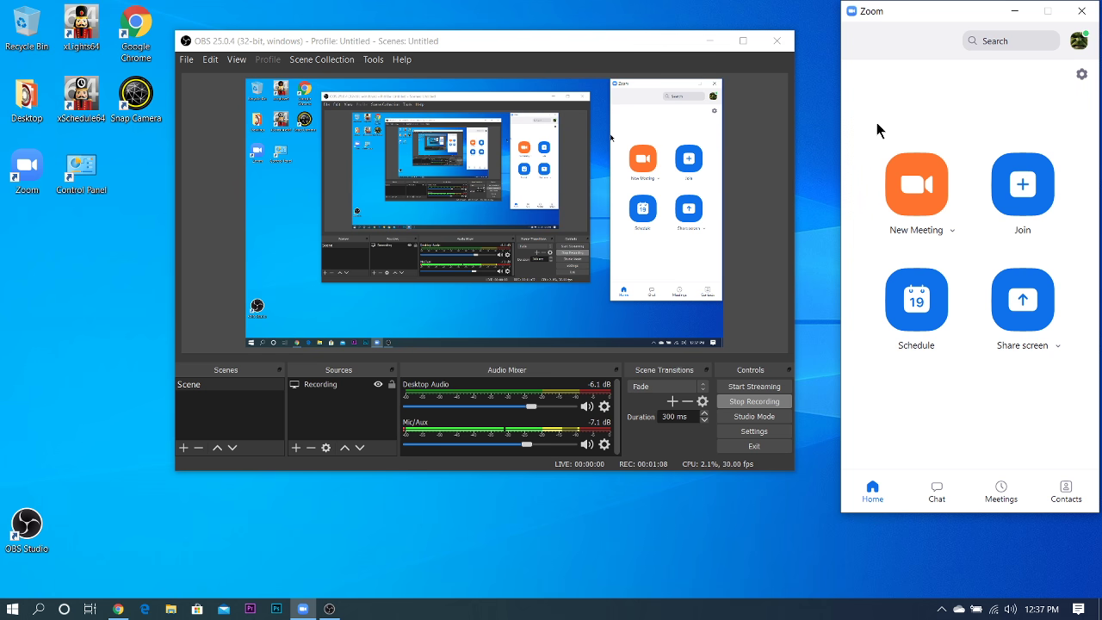
Select HD Webcam as the camera in Zoom's Video settings.
click(1080, 75)
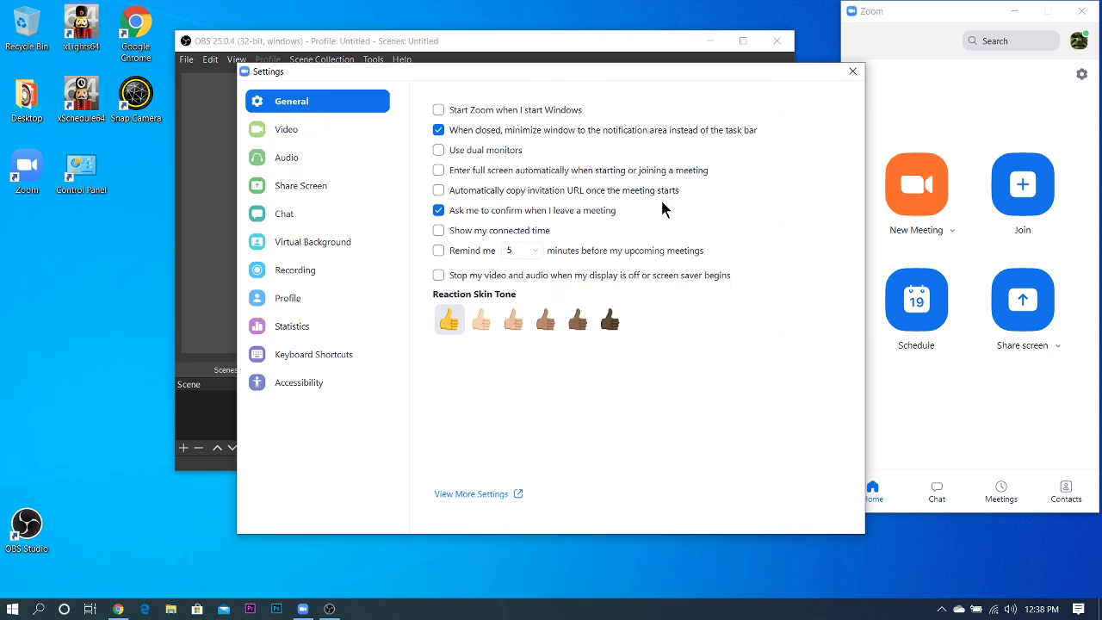
click(302, 140)
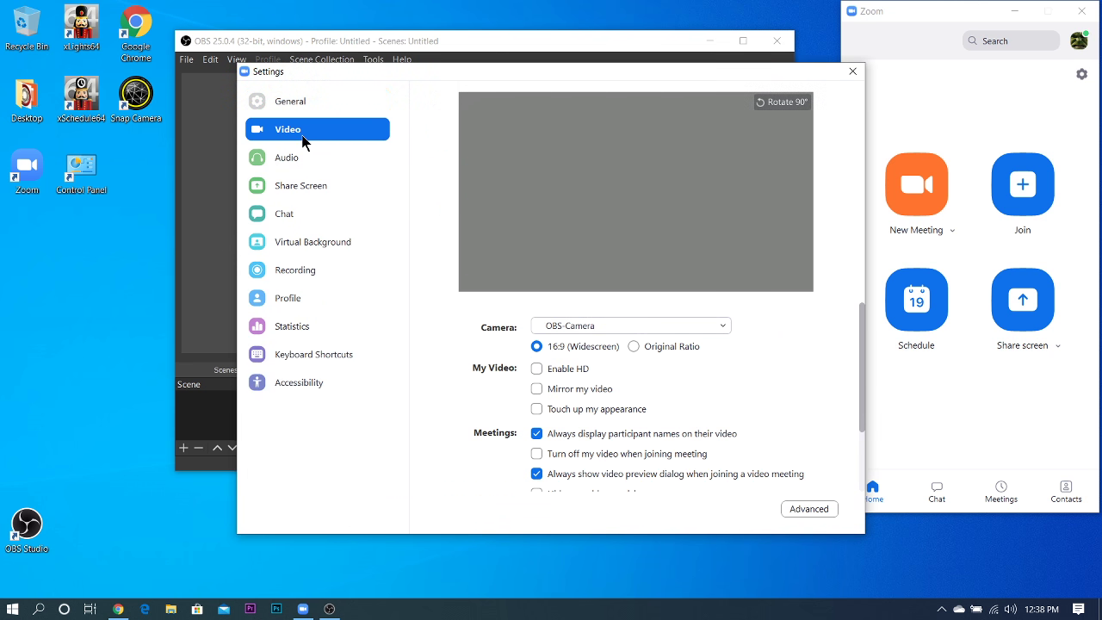
click(723, 330)
click(692, 365)
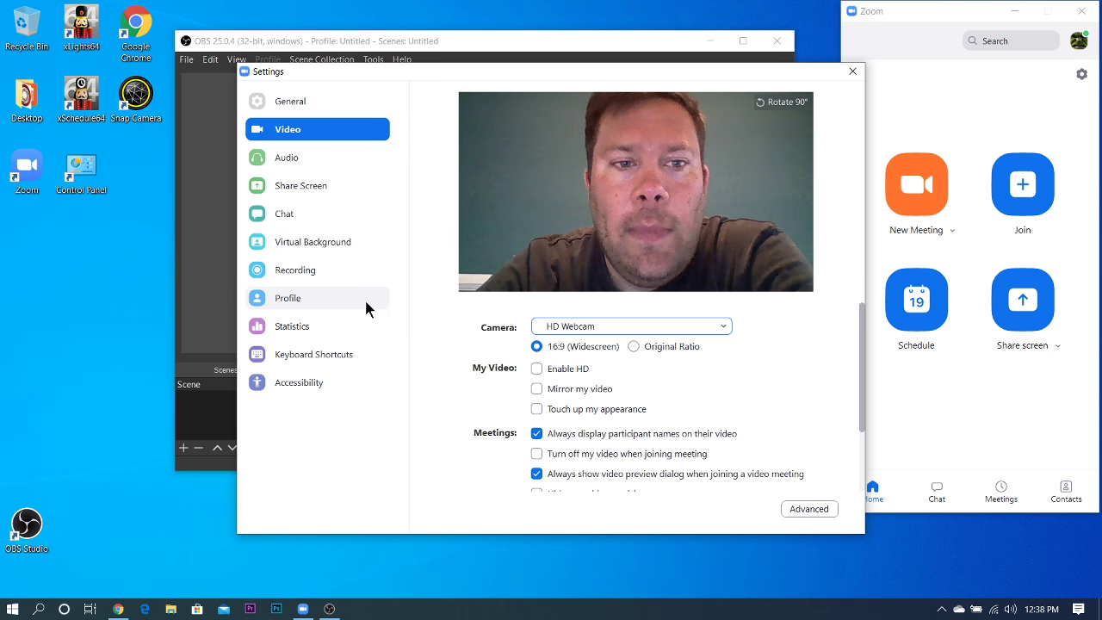
Preview the Golden Gate and Northern Lights backgrounds, set the virtual background to None, and close Settings.
click(316, 245)
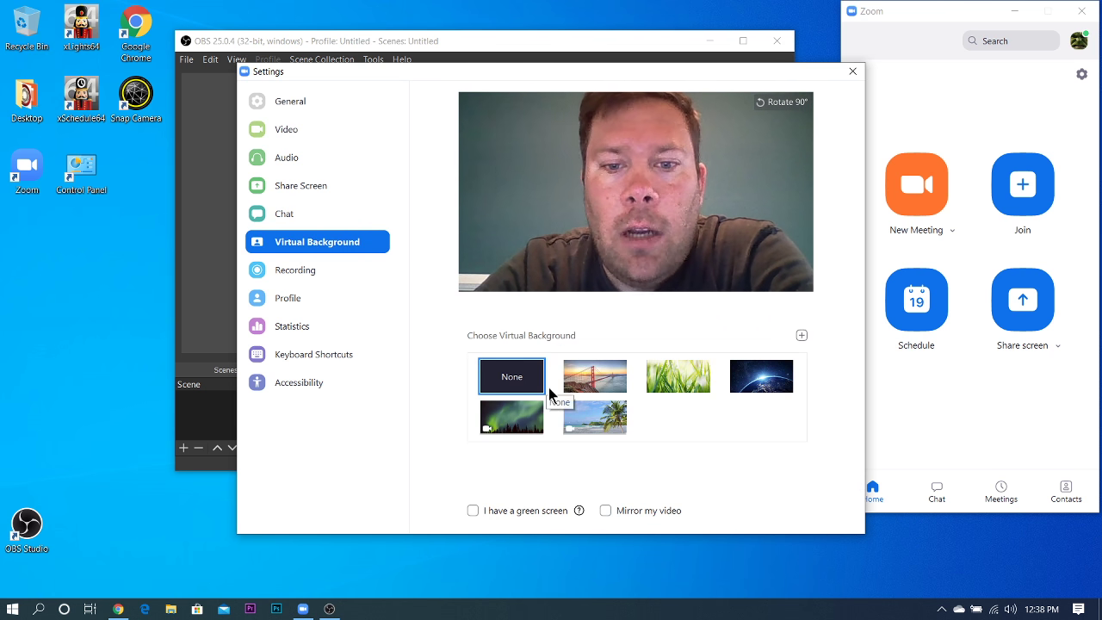
click(592, 376)
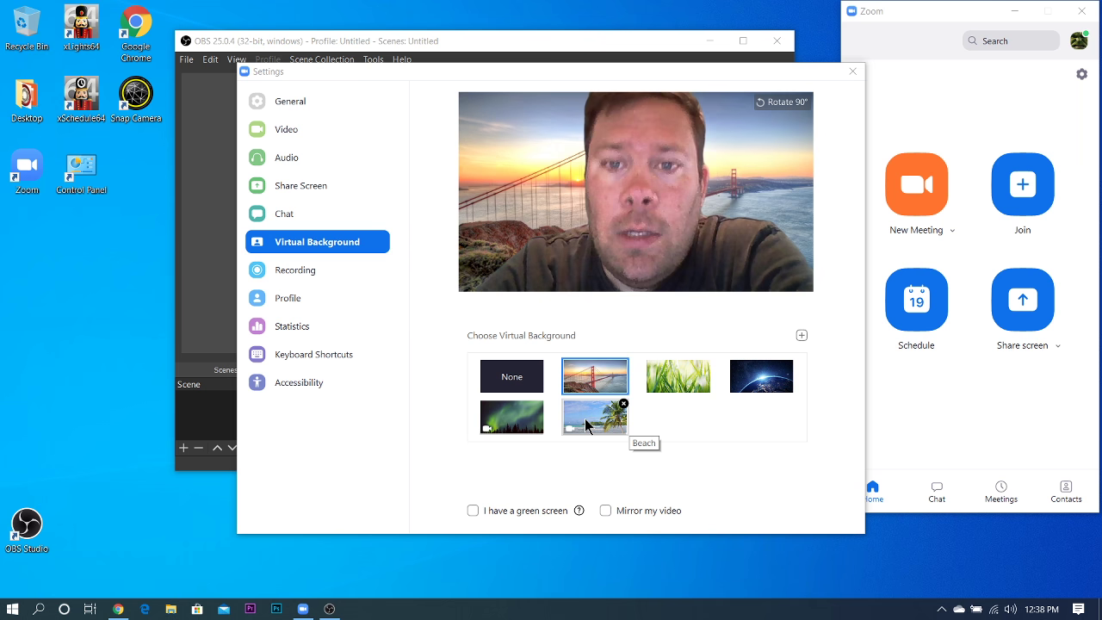
click(525, 418)
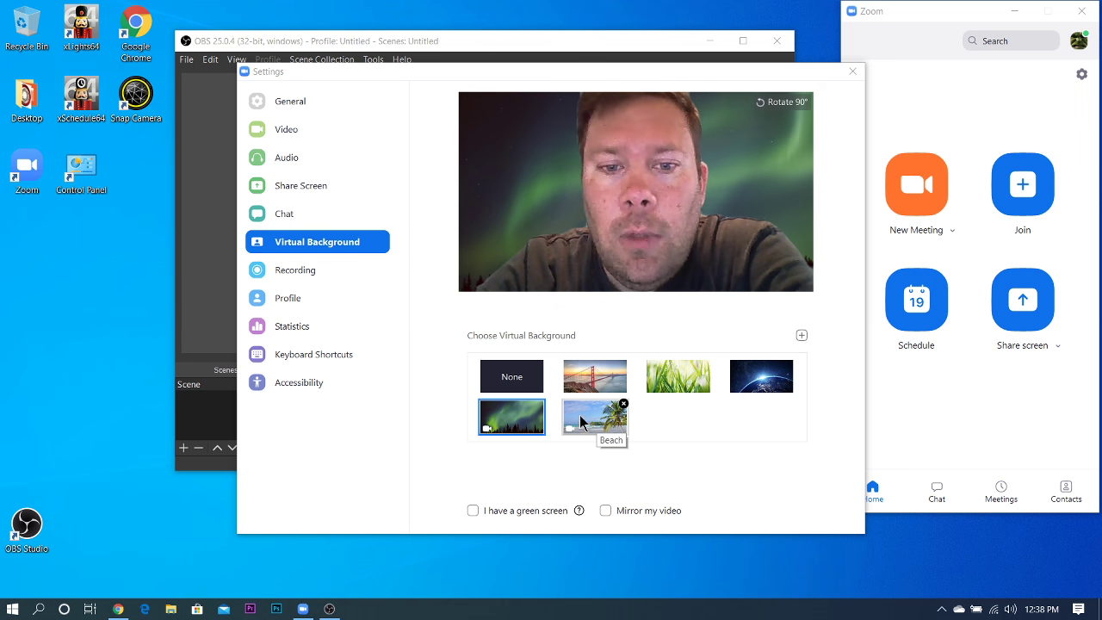
click(519, 393)
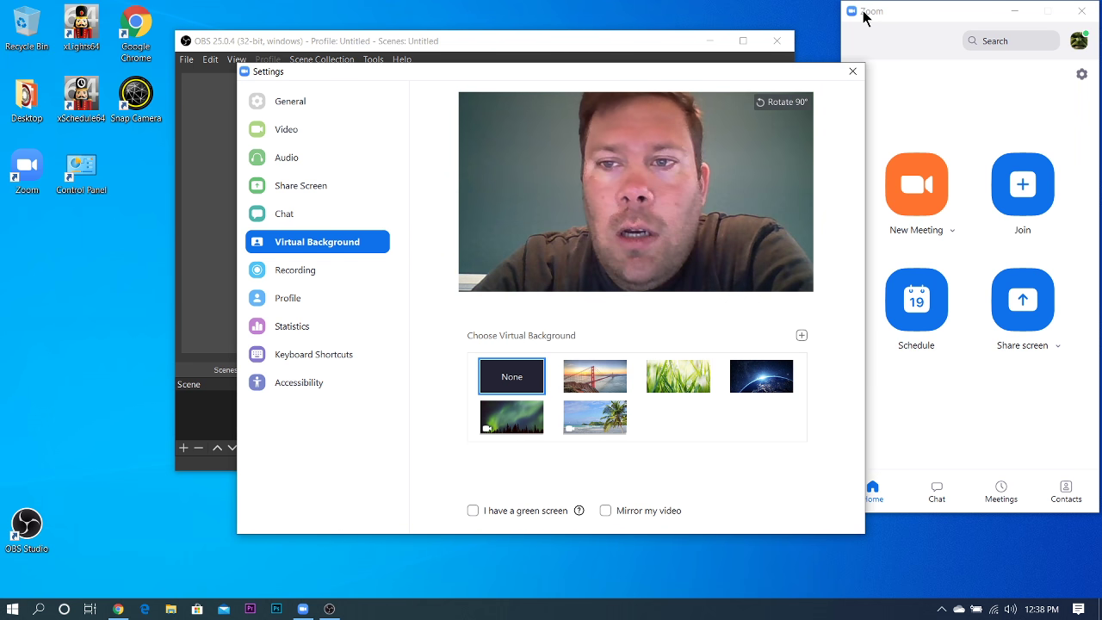
click(852, 71)
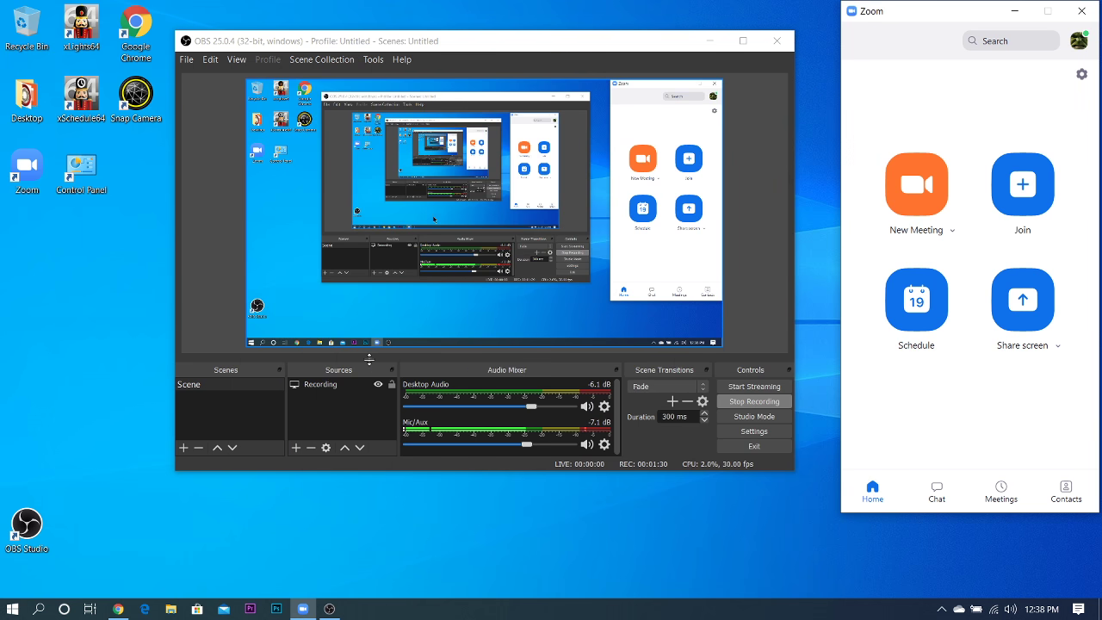
Download the Windows installer ied_1_0_00.exe from the Imaging Edge Desktop page in Chrome.
click(121, 611)
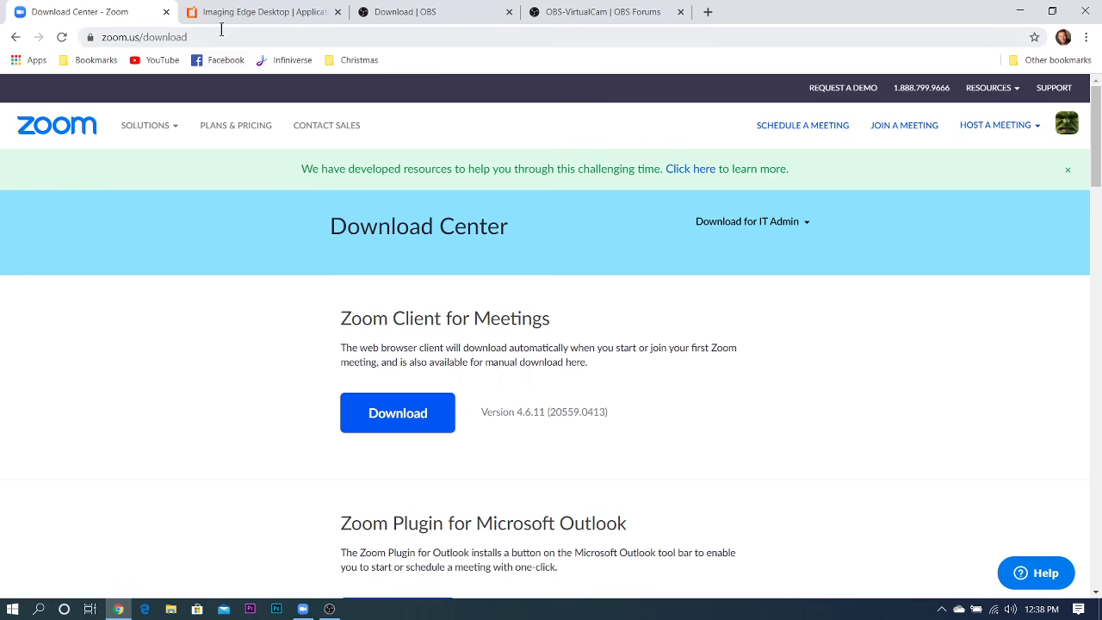
click(239, 13)
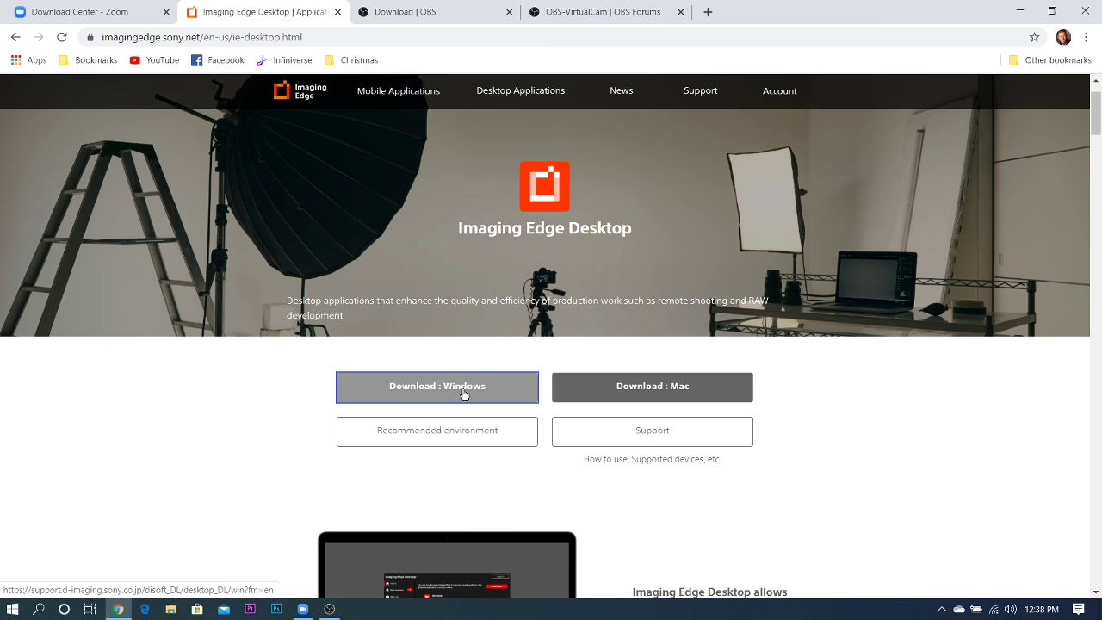
click(494, 394)
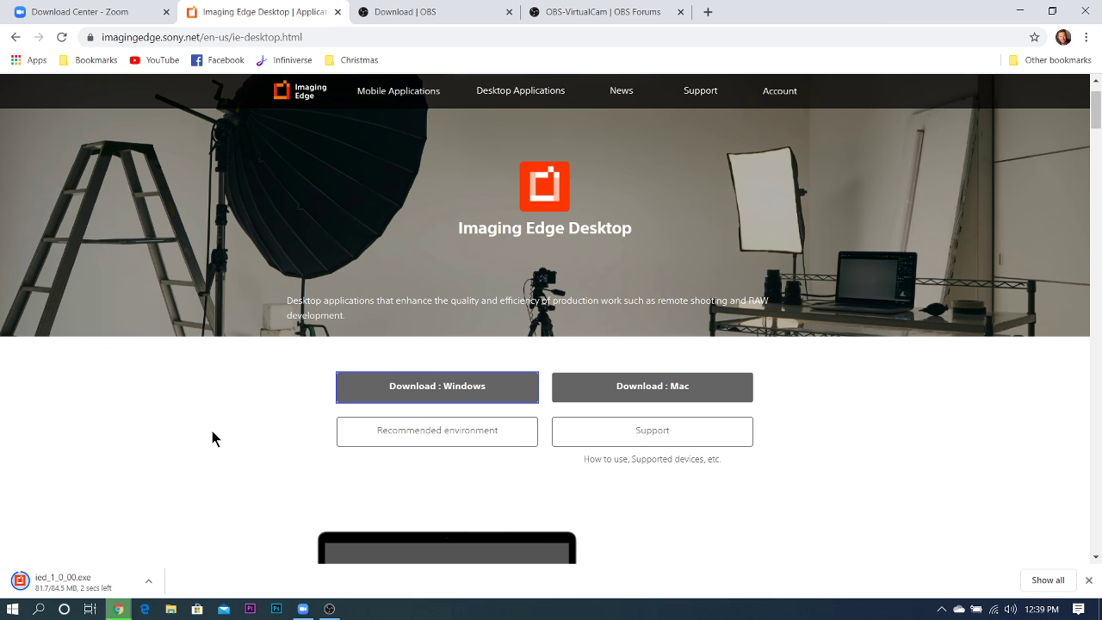
Run ied_1_0_00.exe, keep English as the language, and accept the licence agreement.
click(148, 583)
click(204, 493)
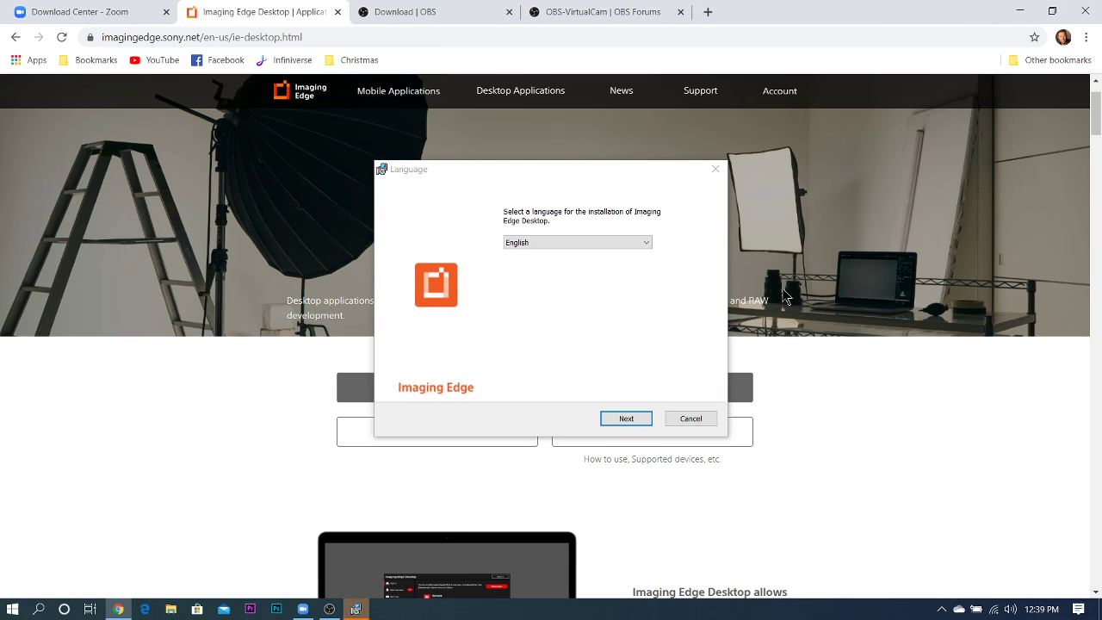
click(624, 420)
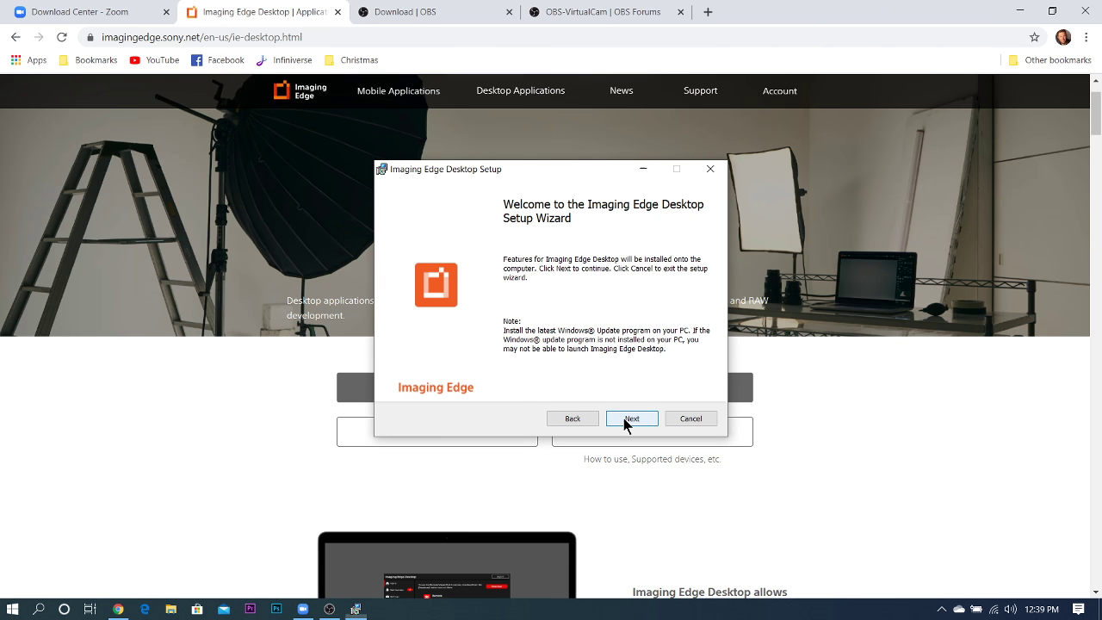
click(625, 420)
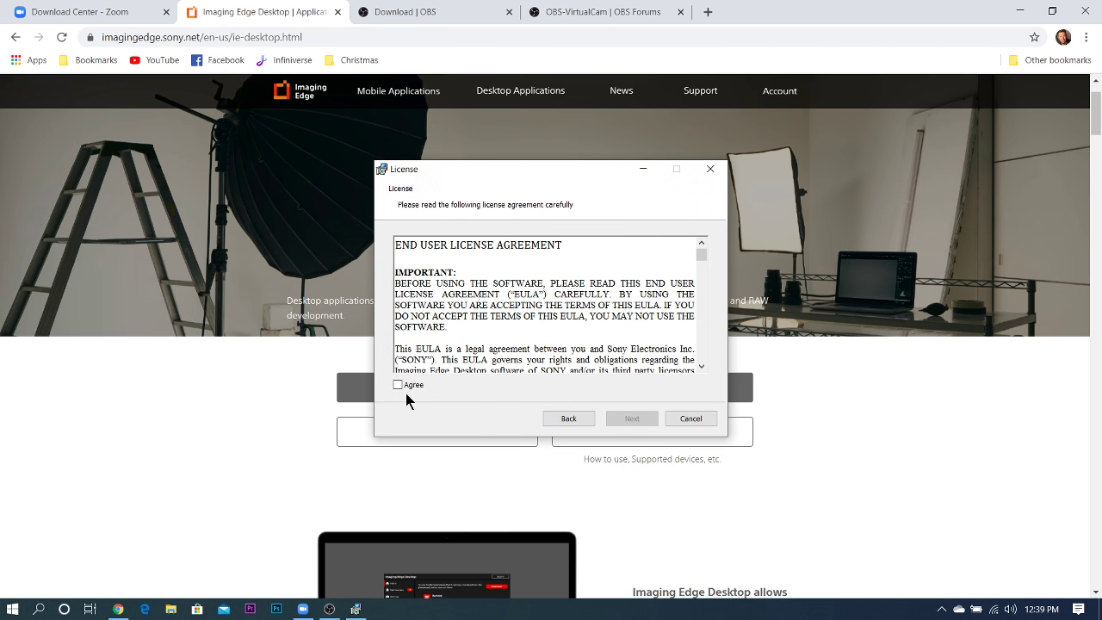
click(398, 385)
click(640, 419)
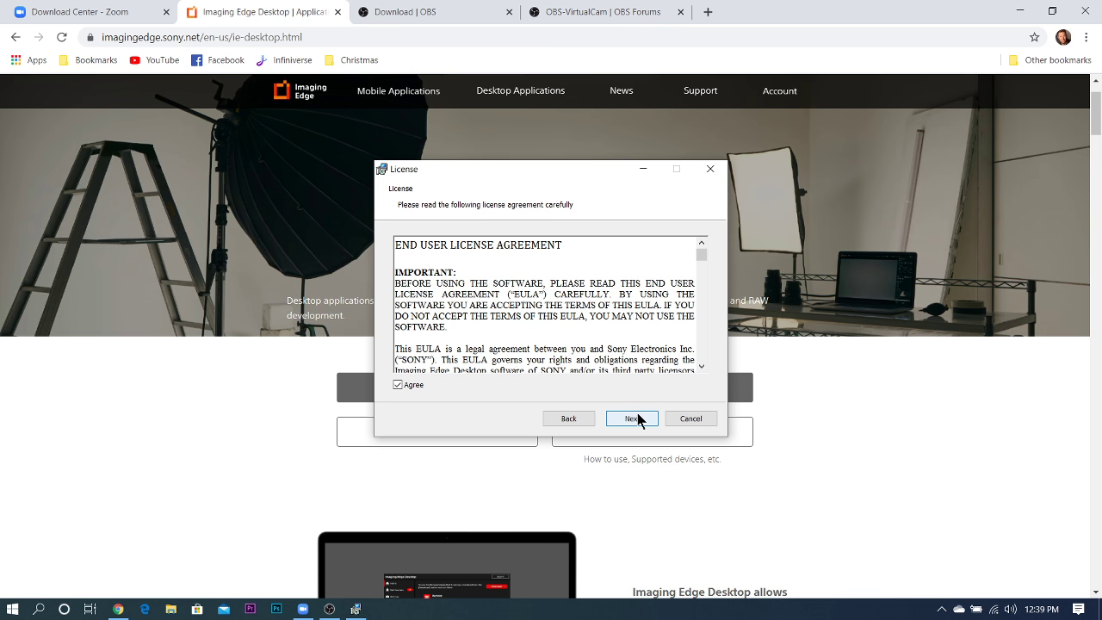
Accept the privacy policy and install to C:\Program Files\Sony\Imaging Edge Desktop\.
click(398, 384)
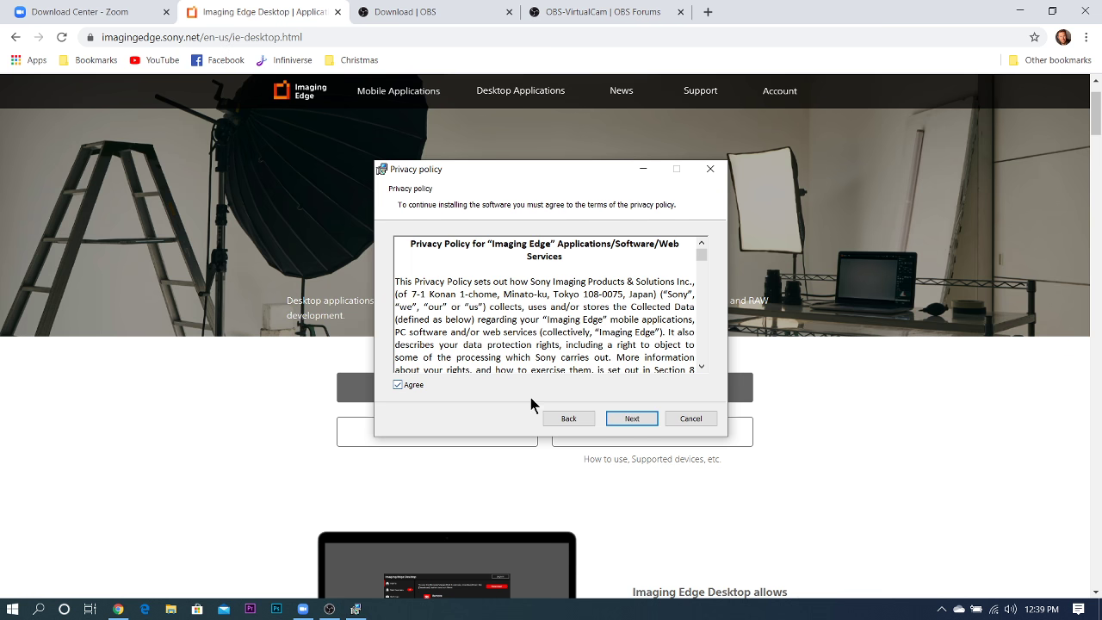
click(630, 420)
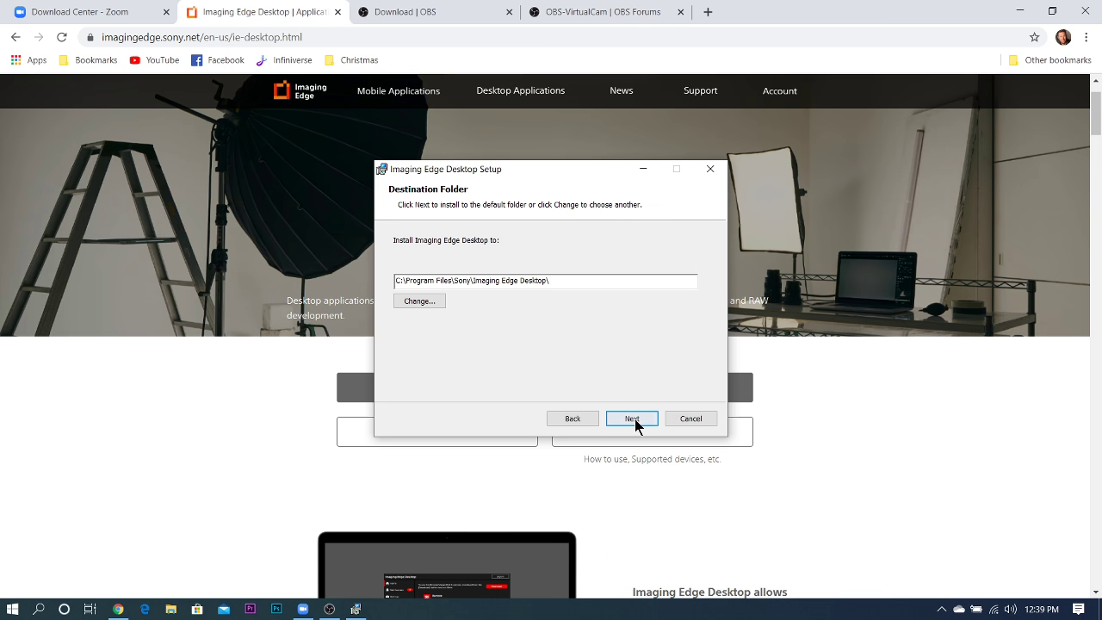
click(635, 421)
click(640, 421)
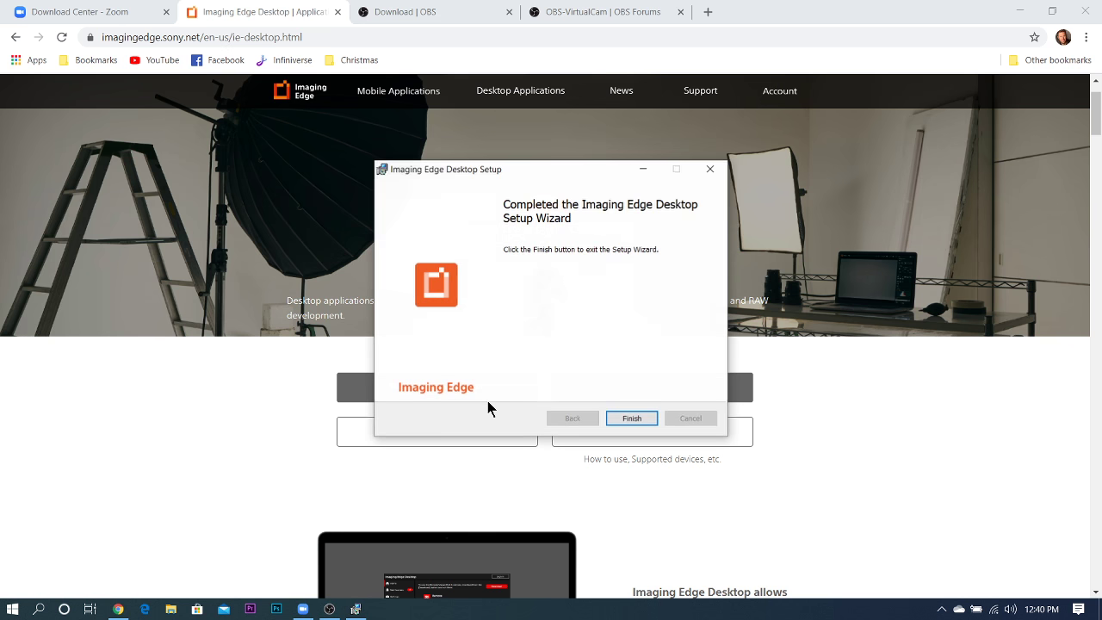
Finish the Imaging Edge Desktop setup wizard so the app launches.
click(633, 421)
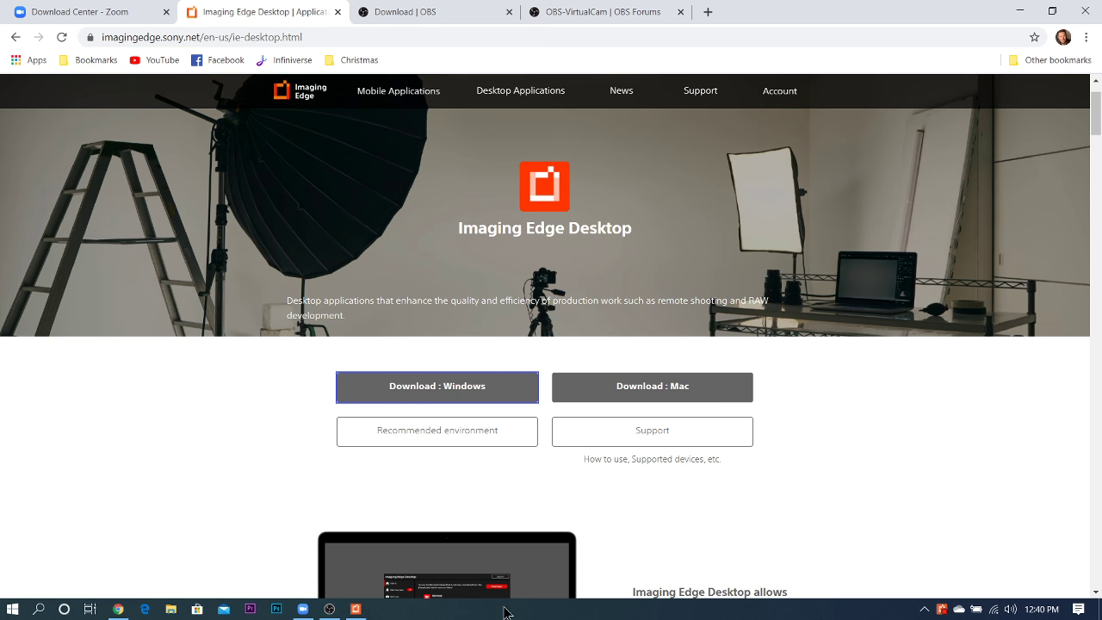
Minimize Chrome, reposition Imaging Edge Desktop, and save the Remote/Viewer/Edit installer IE201_1910a to Downloads.
click(357, 617)
click(980, 9)
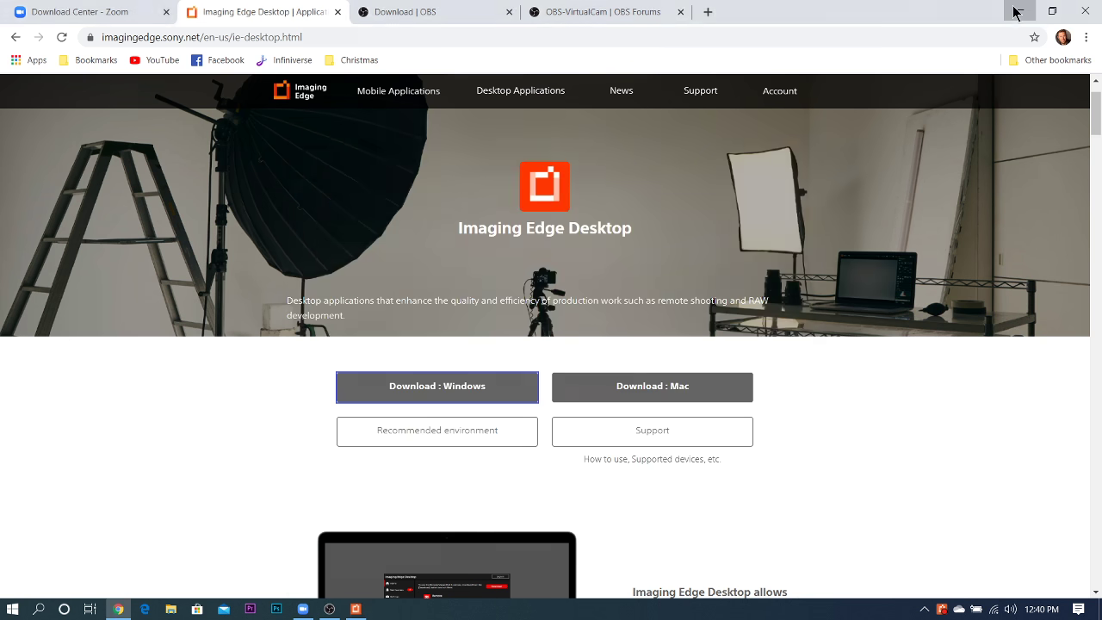
click(1017, 12)
drag(601, 127, 501, 86)
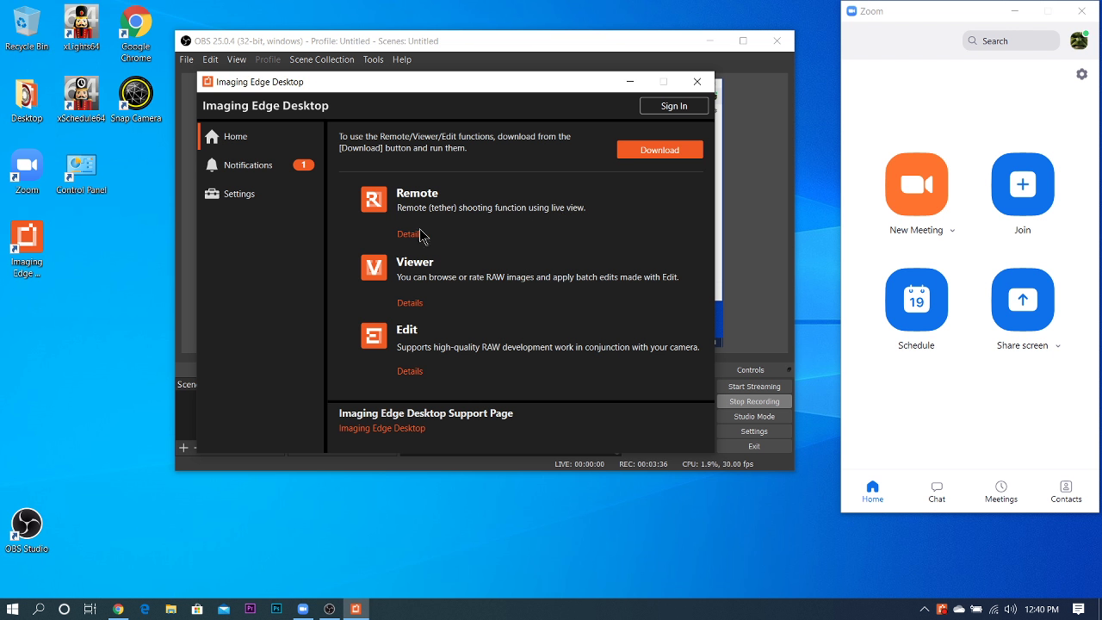
click(669, 153)
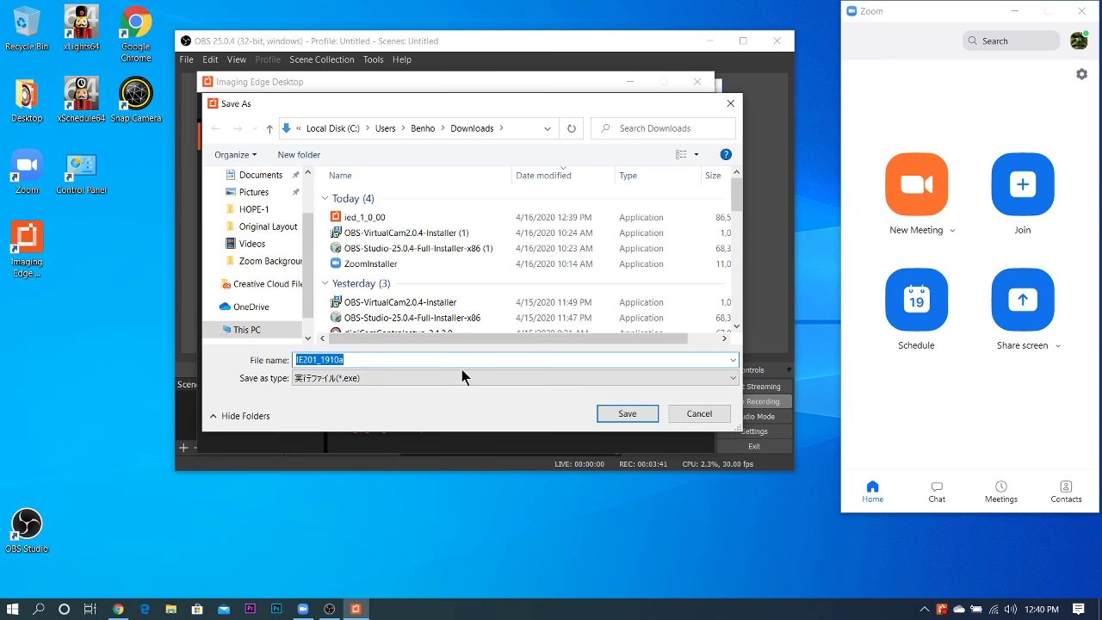
click(626, 414)
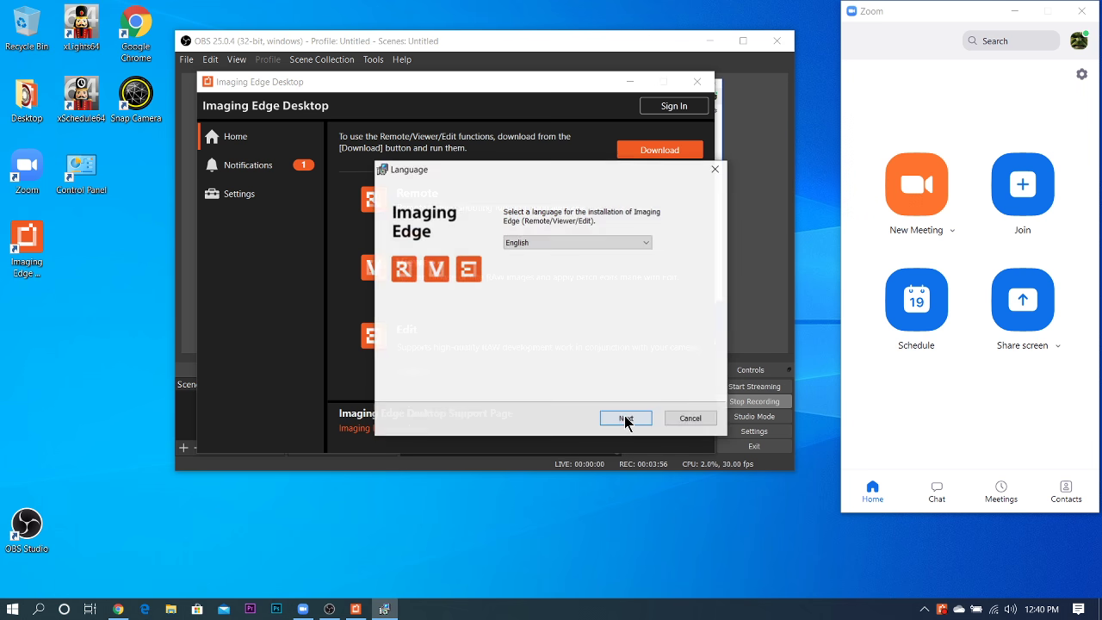
Keep English, accept the licence and privacy policy, and finish installing to C:\Program Files\Sony\Imaging Edge\.
click(626, 419)
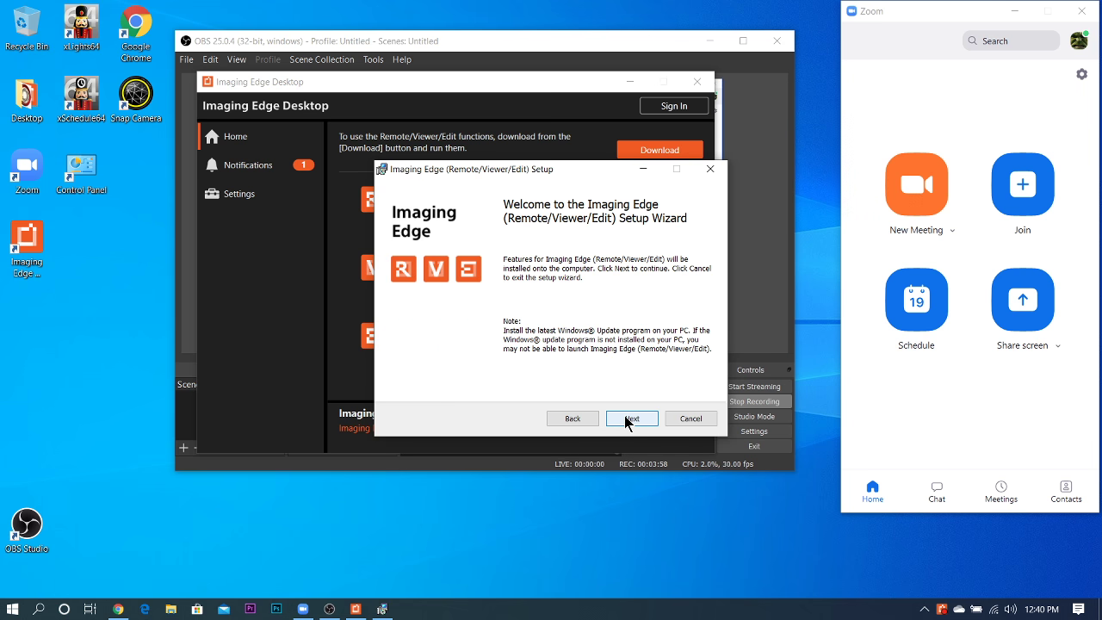
click(627, 419)
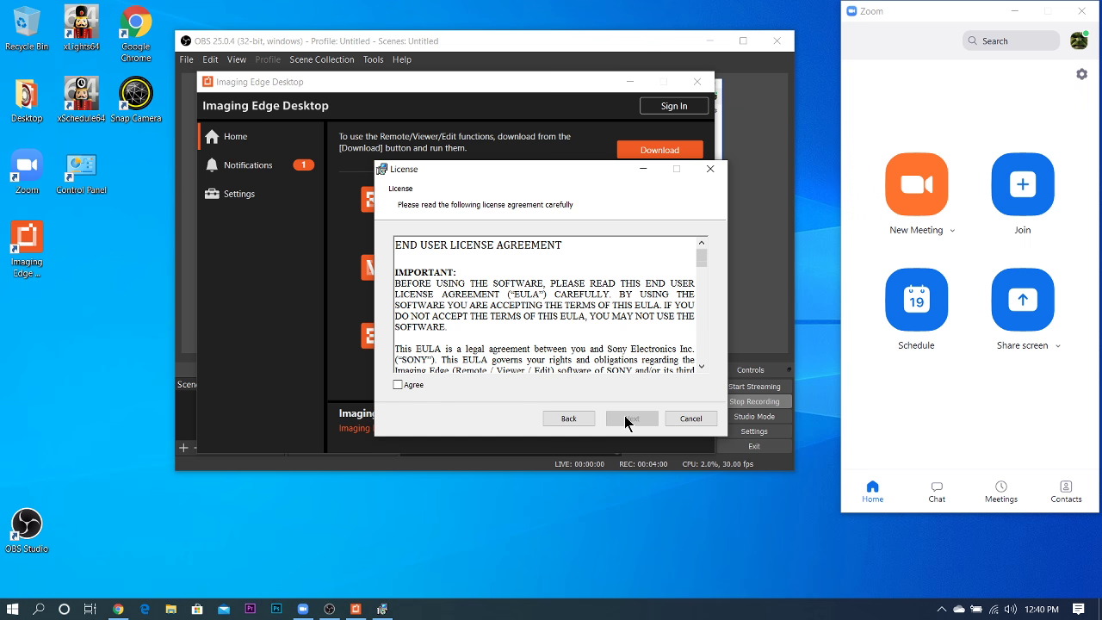
click(398, 385)
click(627, 419)
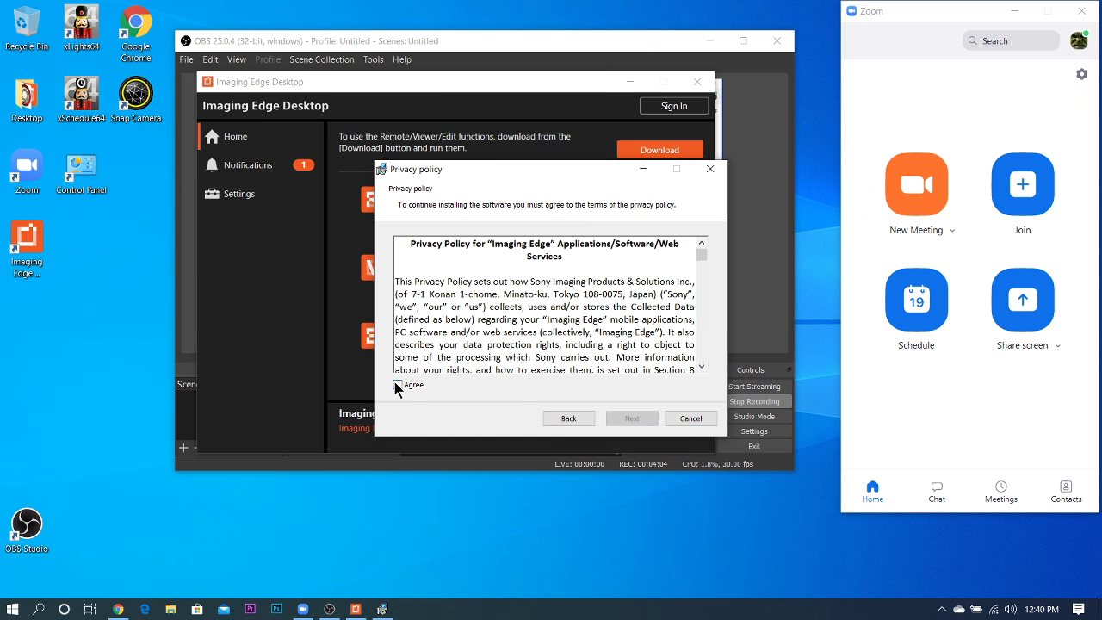
click(397, 385)
click(630, 419)
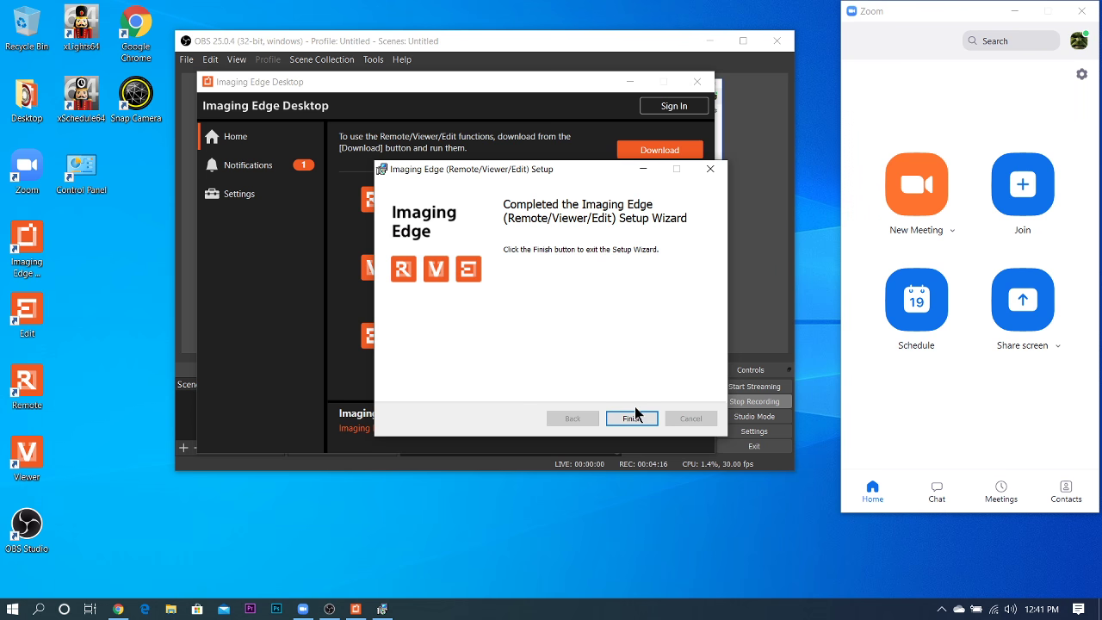
click(635, 419)
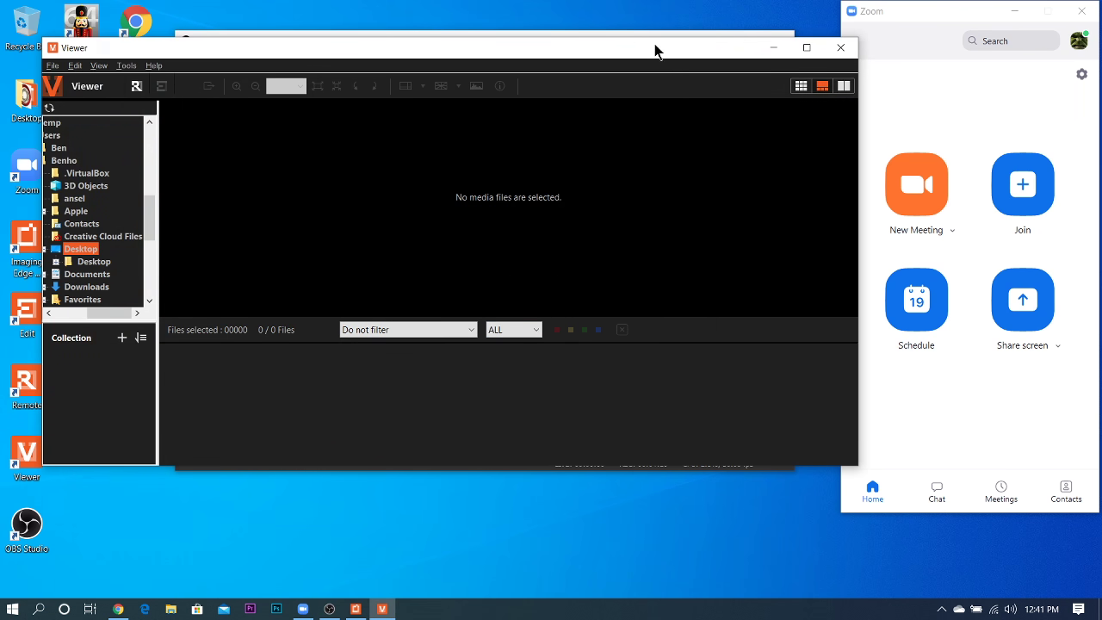
Close the Viewer, try starting Remote, close Imaging Edge Desktop, and select the Remote shortcut.
click(842, 48)
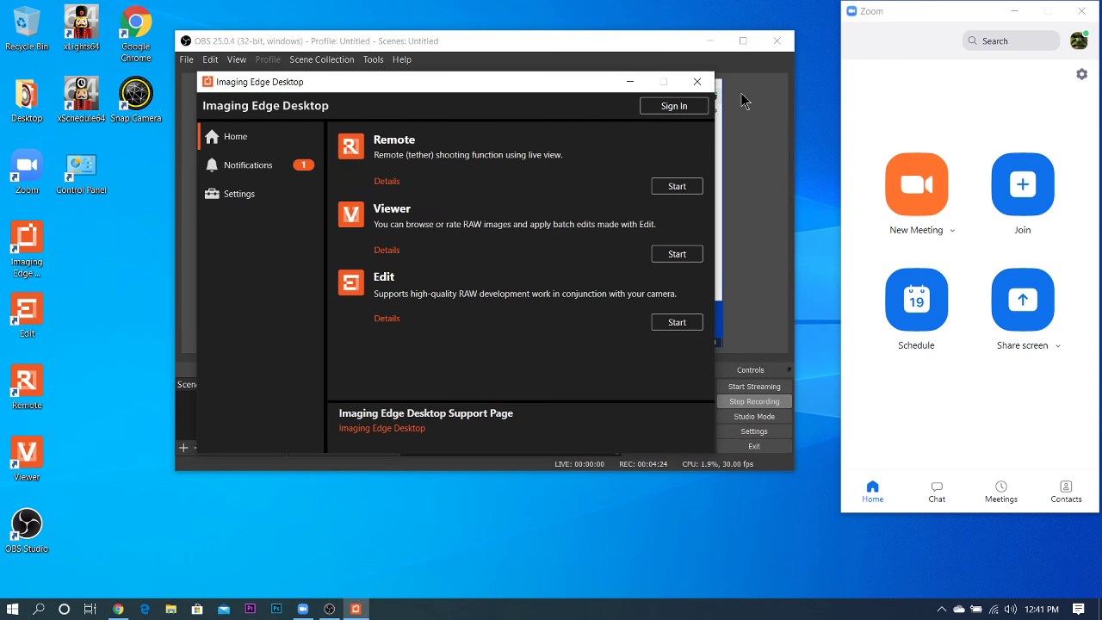
click(666, 187)
drag(448, 91, 434, 145)
click(689, 140)
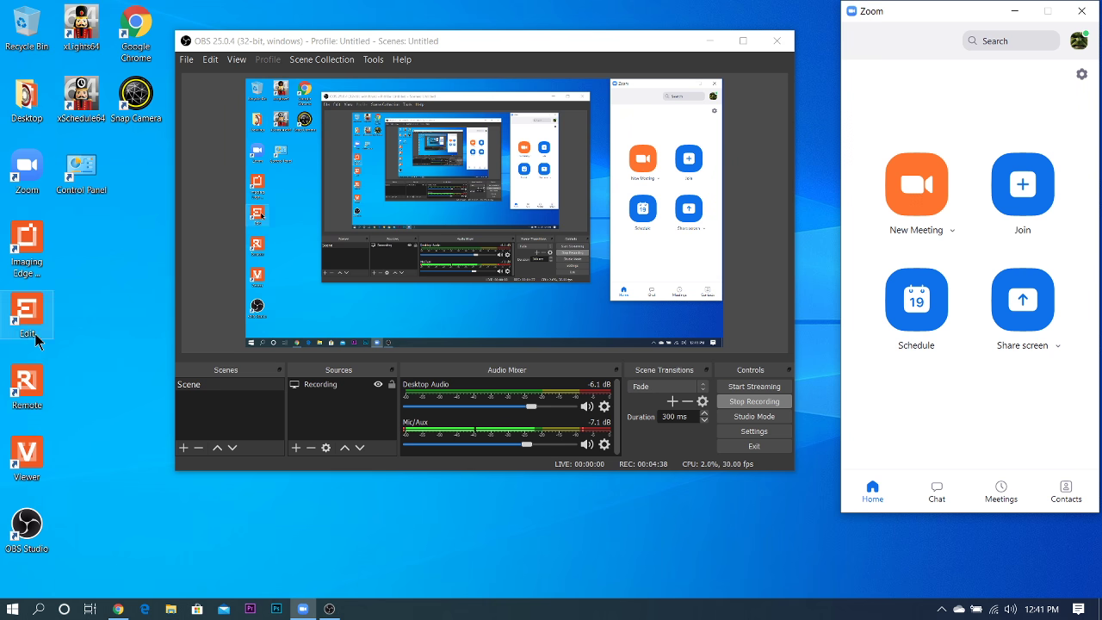
click(36, 389)
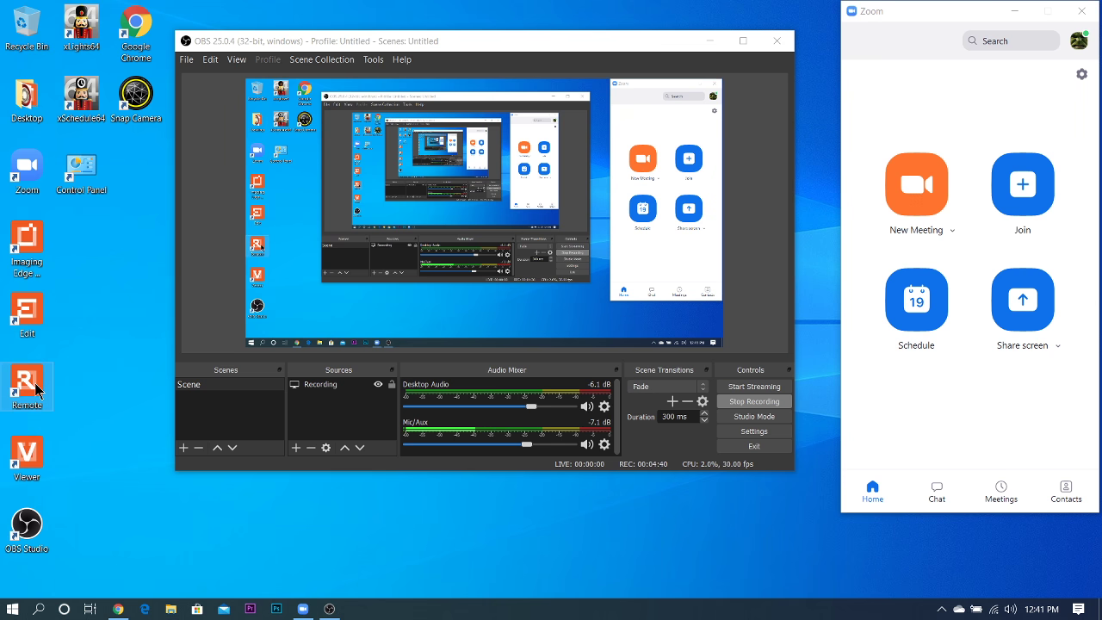
Launch Imaging Edge Remote and connect to the ILCE-7M3 camera from the device list.
double_click(36, 389)
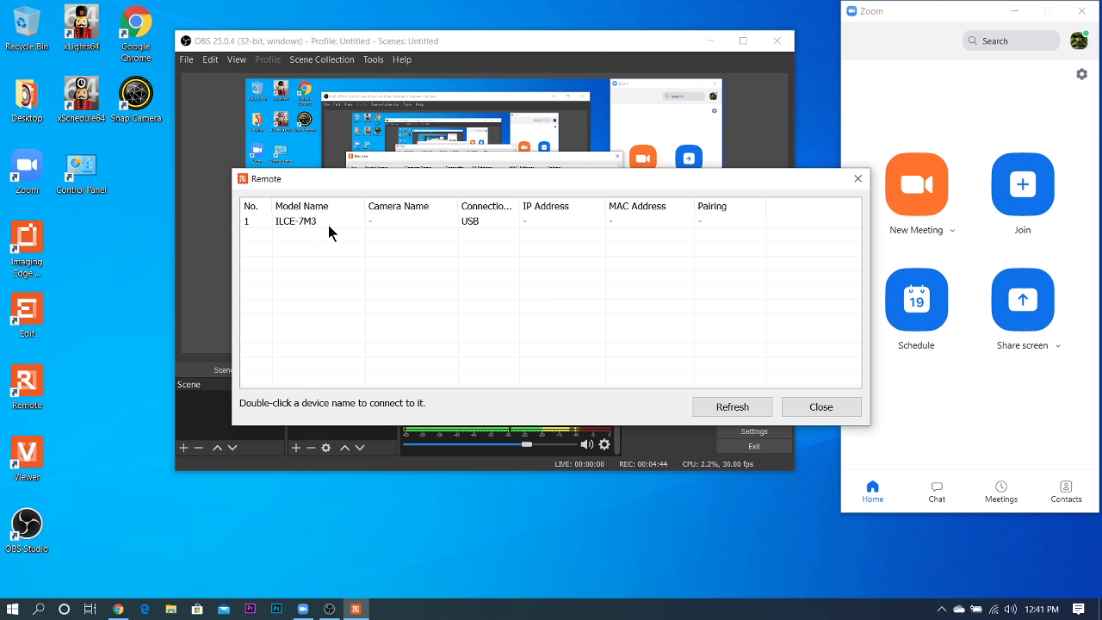
click(328, 222)
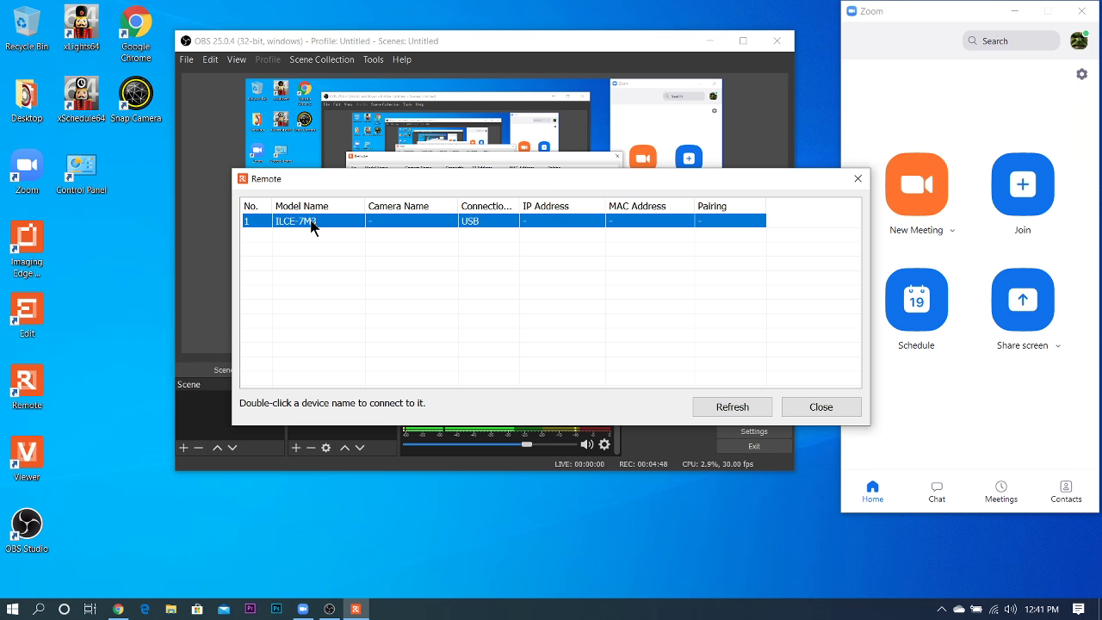
double_click(311, 222)
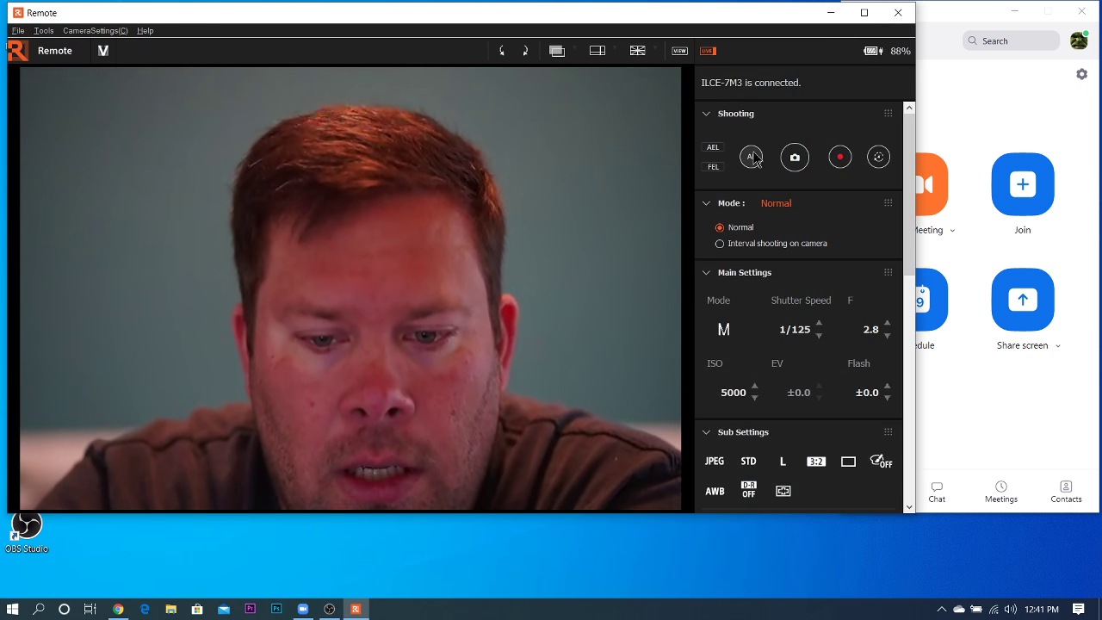
Toggle autofocus on and back off, then minimize the Remote window.
click(752, 157)
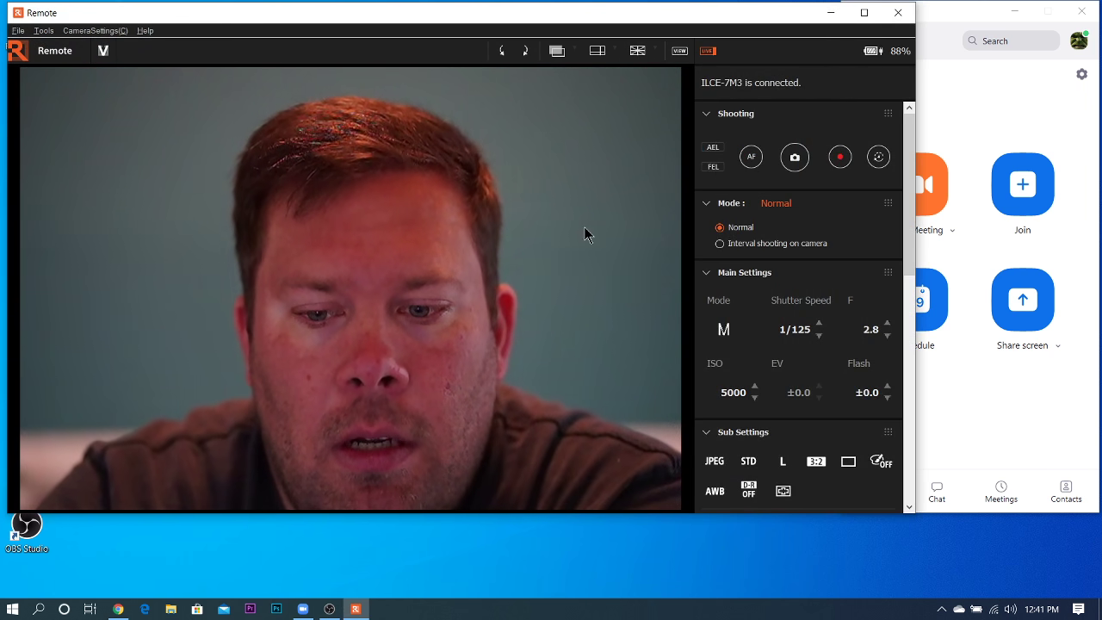
click(755, 161)
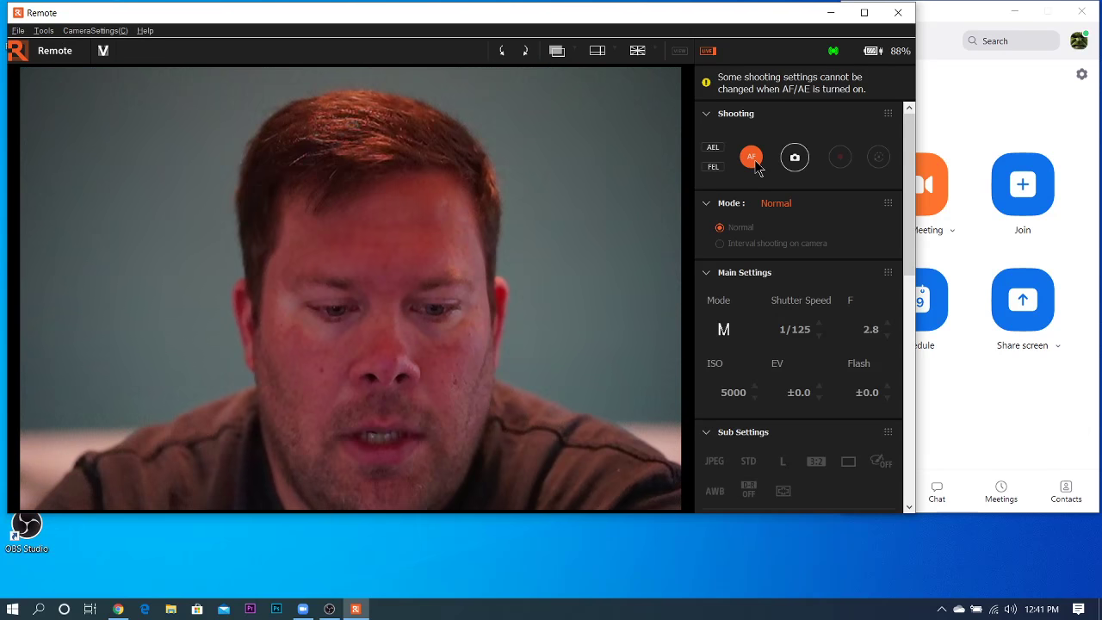
click(754, 160)
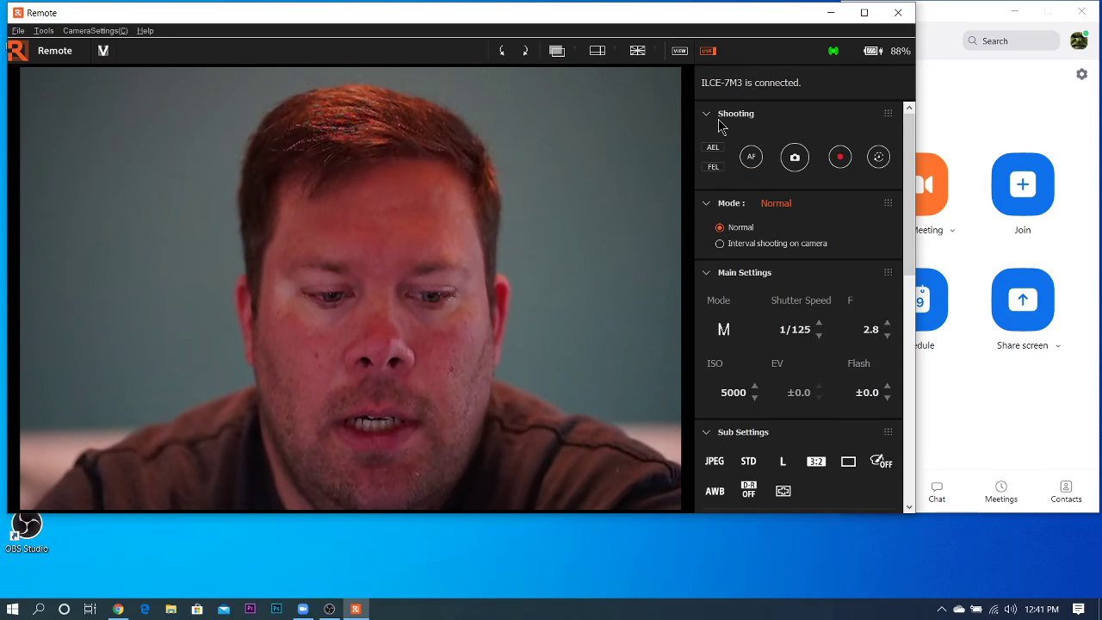
click(834, 14)
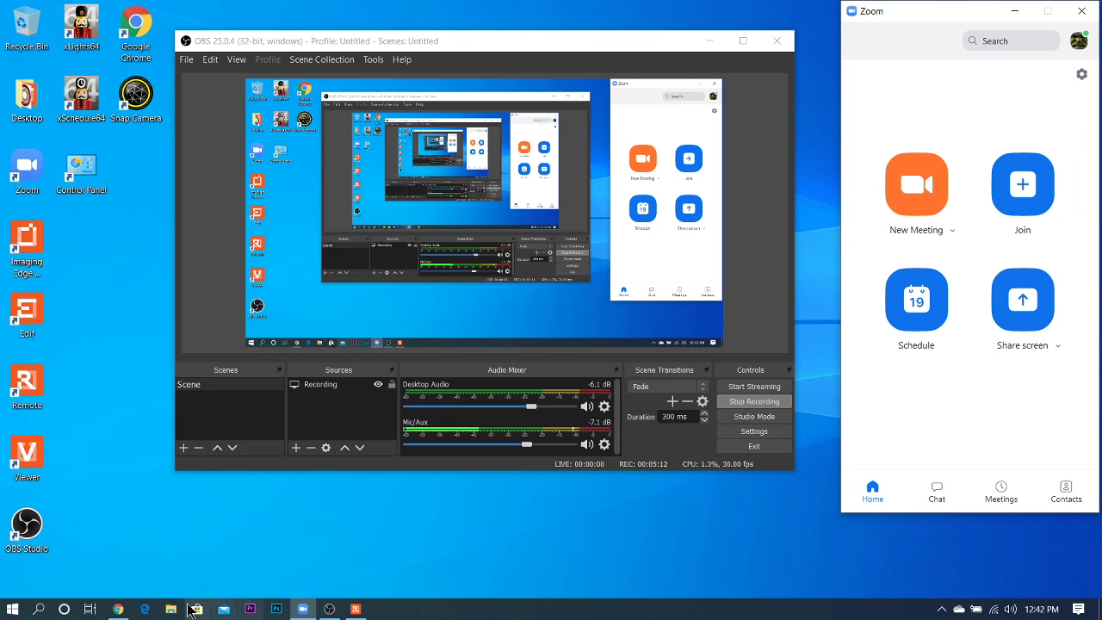
Return to Chrome's OBS Studio download page listing the Windows 25.0.4 installers.
click(125, 615)
click(403, 13)
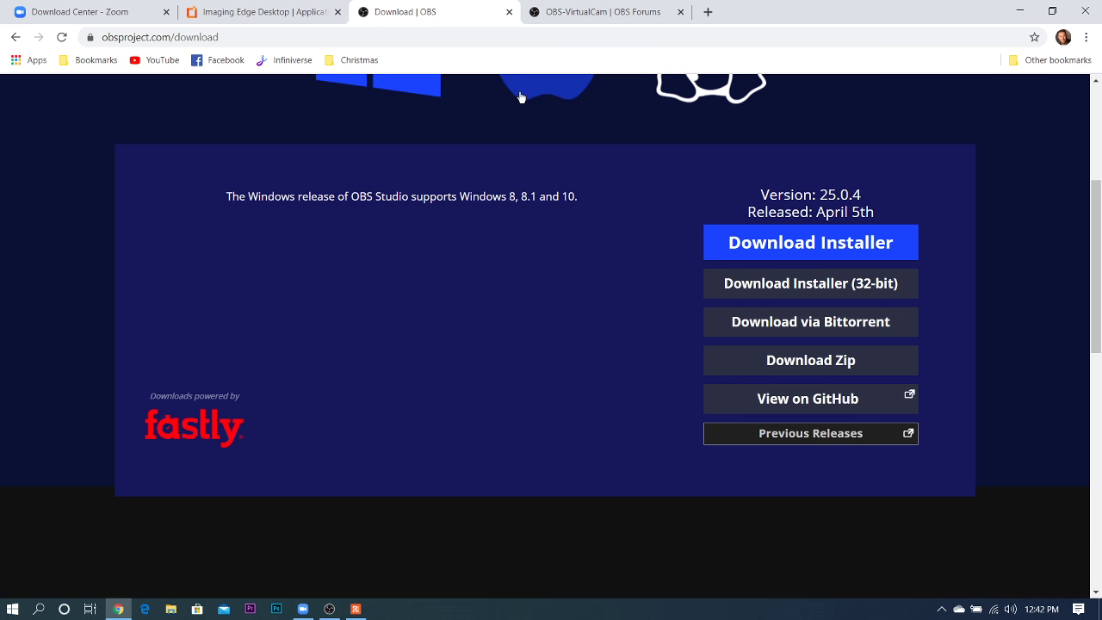
Switch to the OBS forums tab showing the OBS-VirtualCam 2.0.4 plugin for Windows.
click(603, 17)
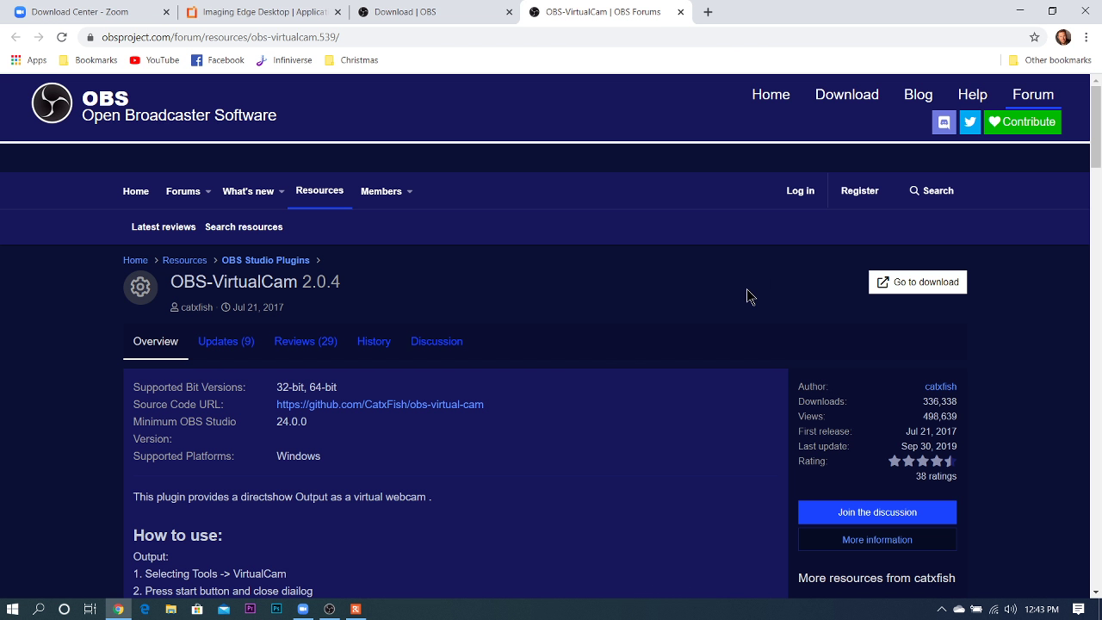
Minimize Chrome and bring OBS Studio and the Zoom Home window forward side by side.
click(1018, 14)
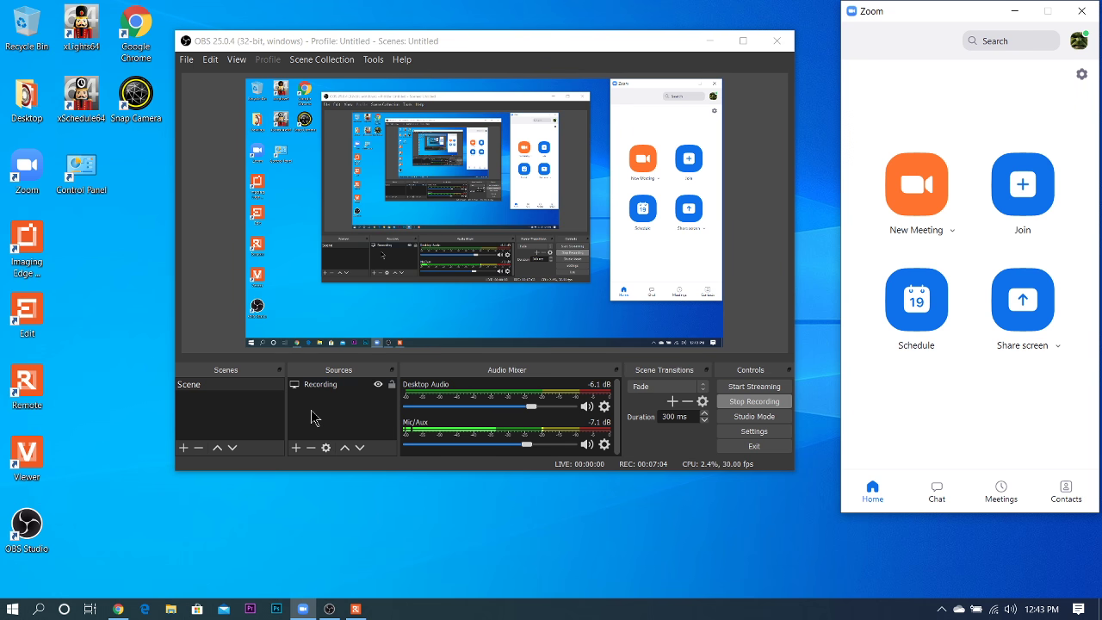
click(349, 377)
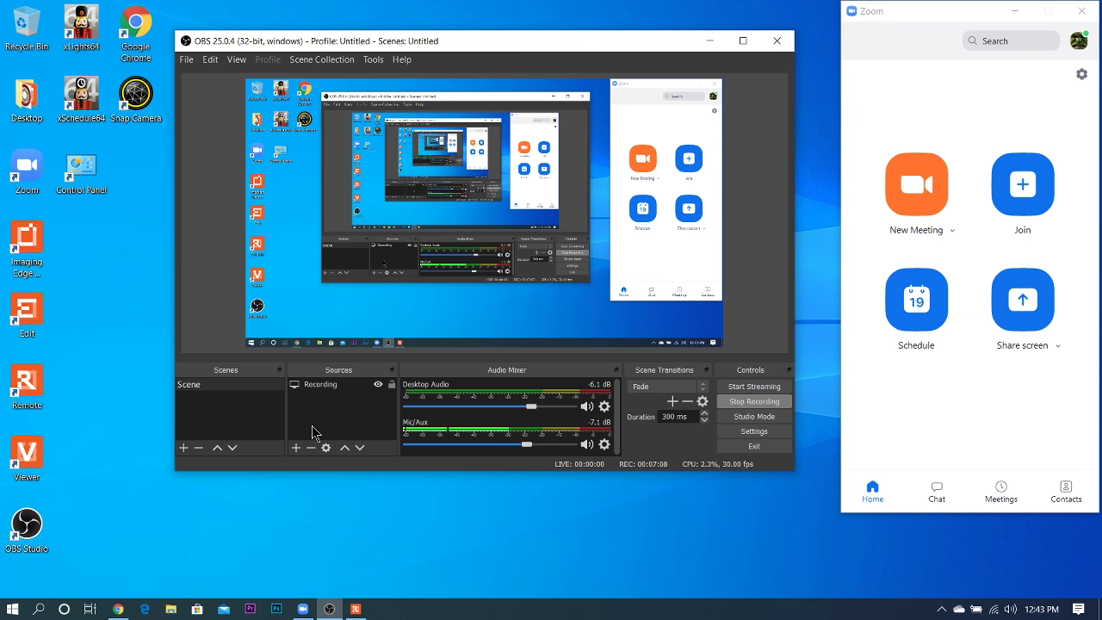
click(885, 405)
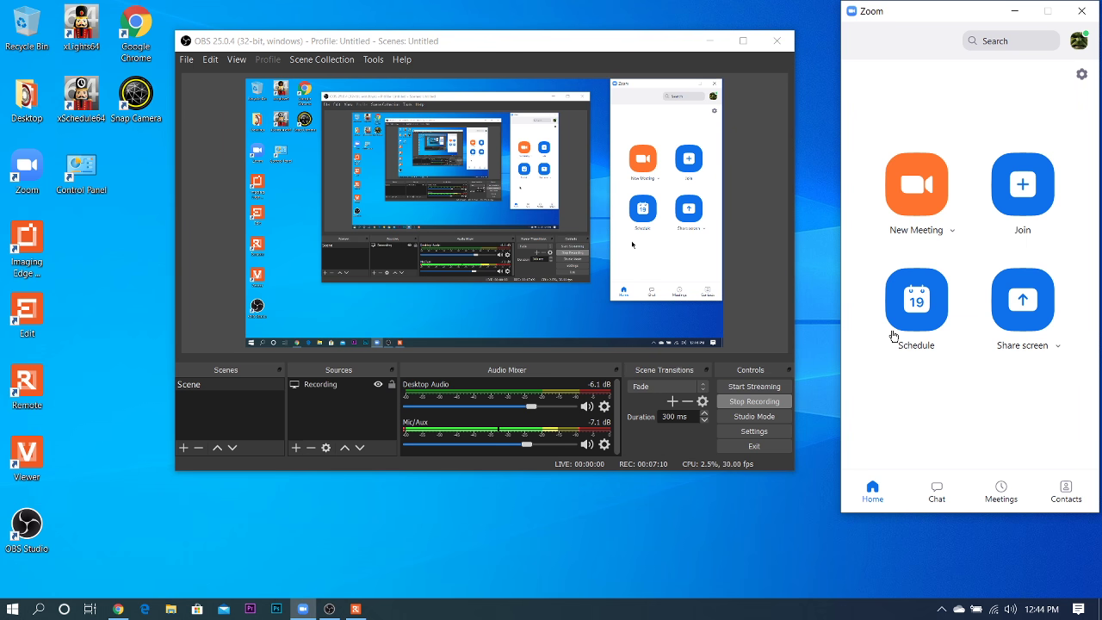
Start a new Zoom meeting joined with computer audio, then put OBS Studio back in front.
click(905, 208)
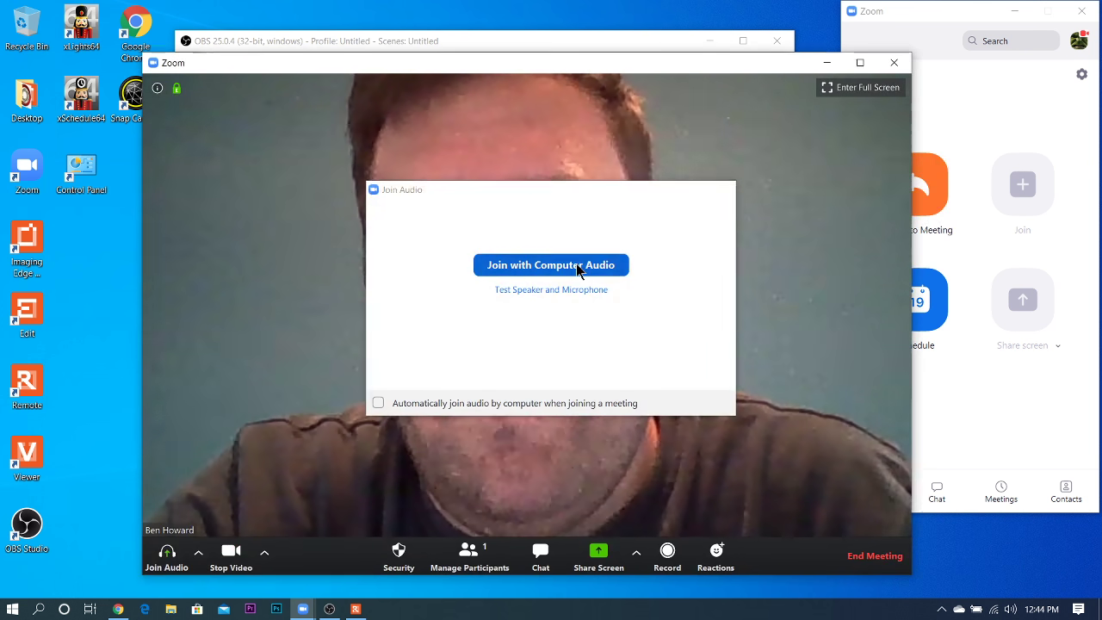
click(517, 264)
click(512, 40)
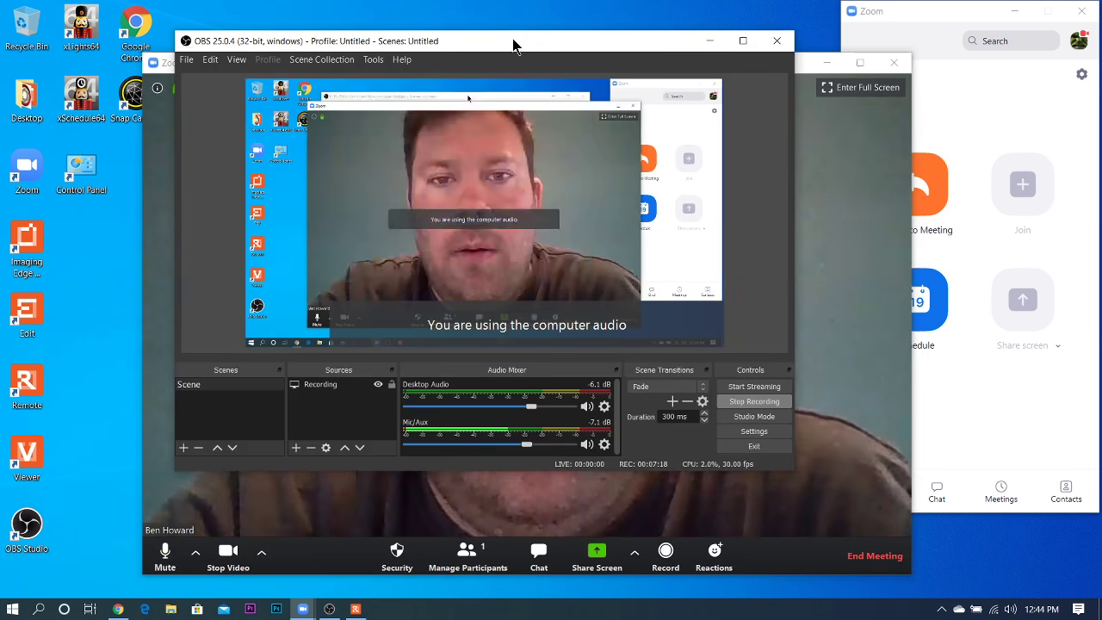
click(295, 447)
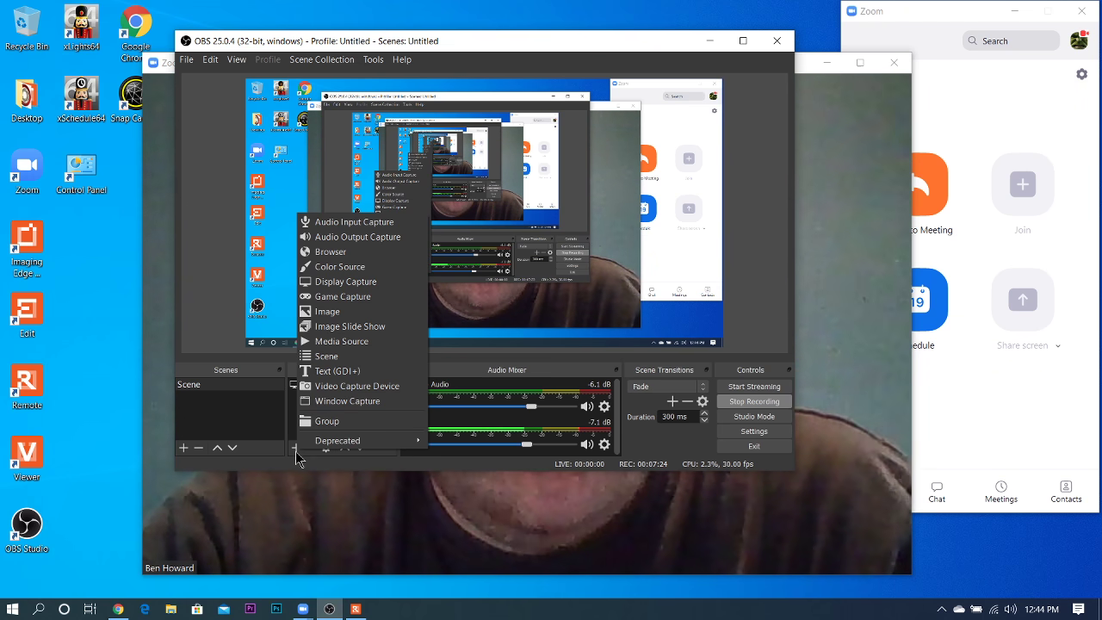
Add a Display Capture source named 'Zoom' capturing Display 1 at 1920x1080.
click(371, 283)
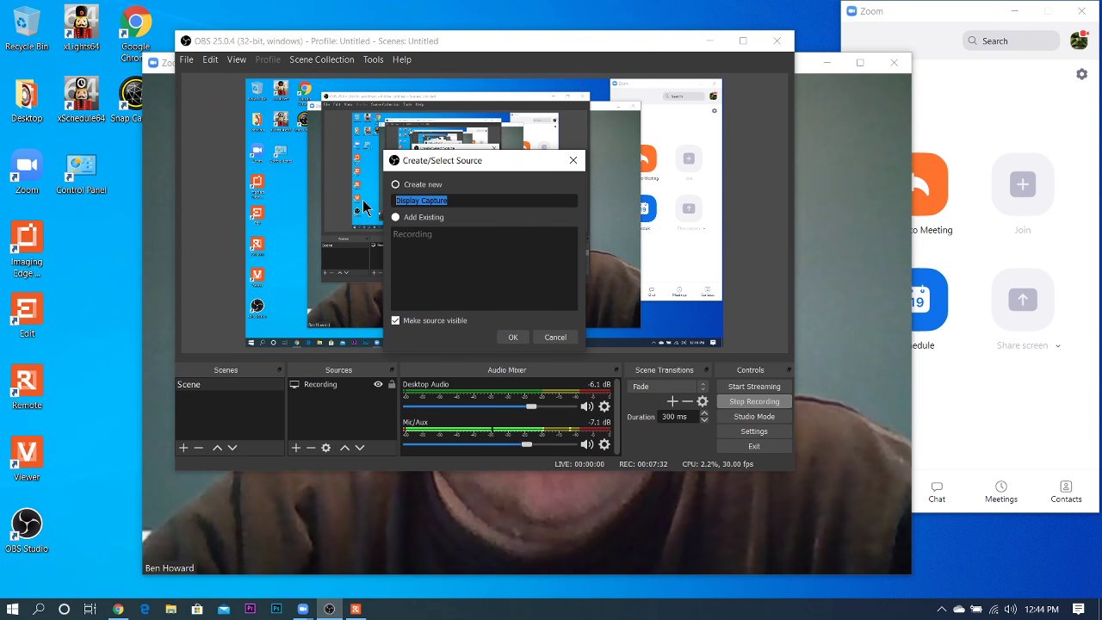
text(Zoom)
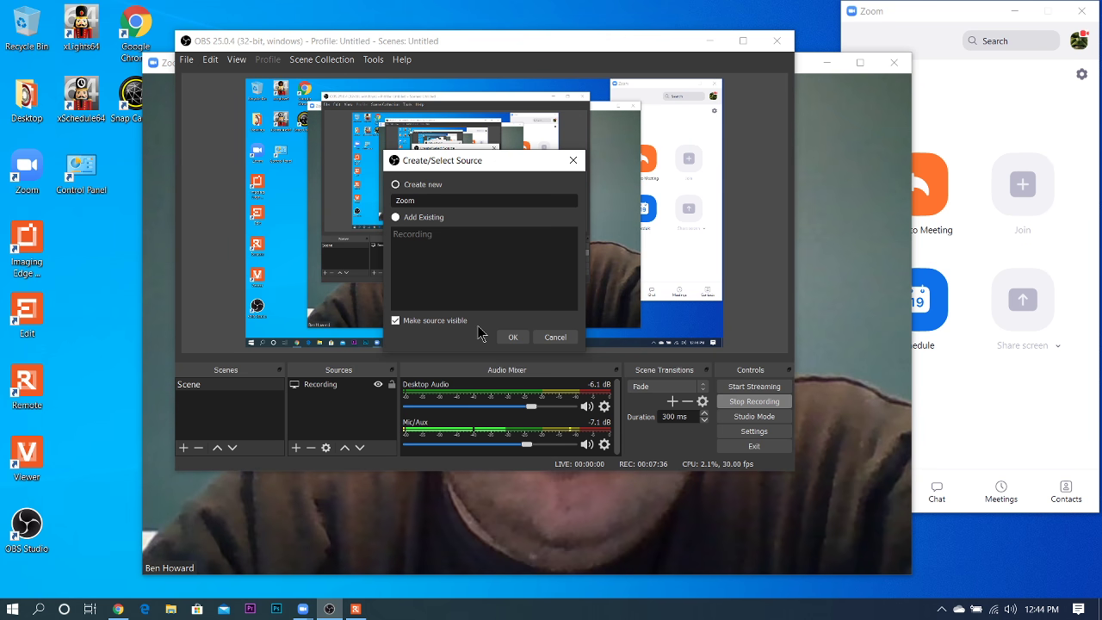
click(512, 337)
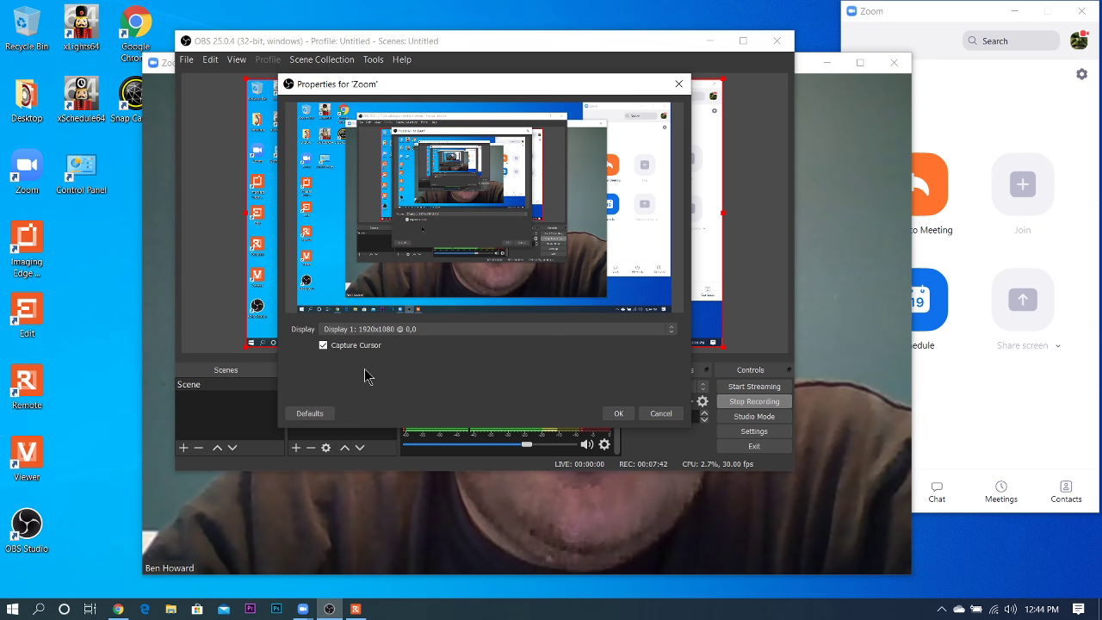
click(620, 414)
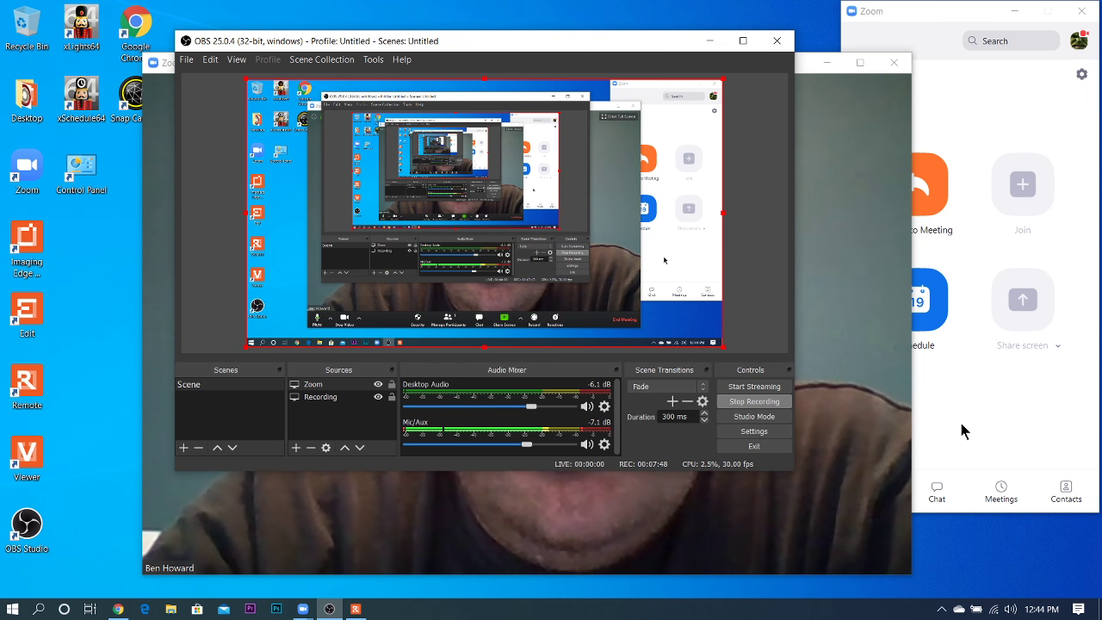
End the test Zoom meeting for all participants, leaving OBS's sources unchanged.
mouse_move(827, 485)
click(864, 528)
click(874, 556)
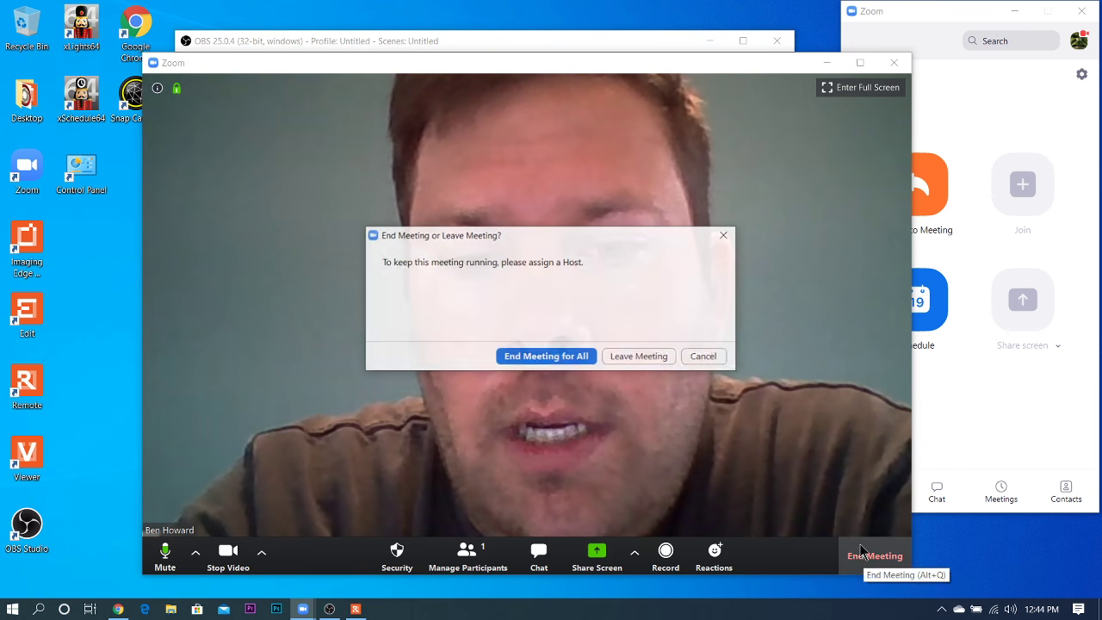
click(553, 356)
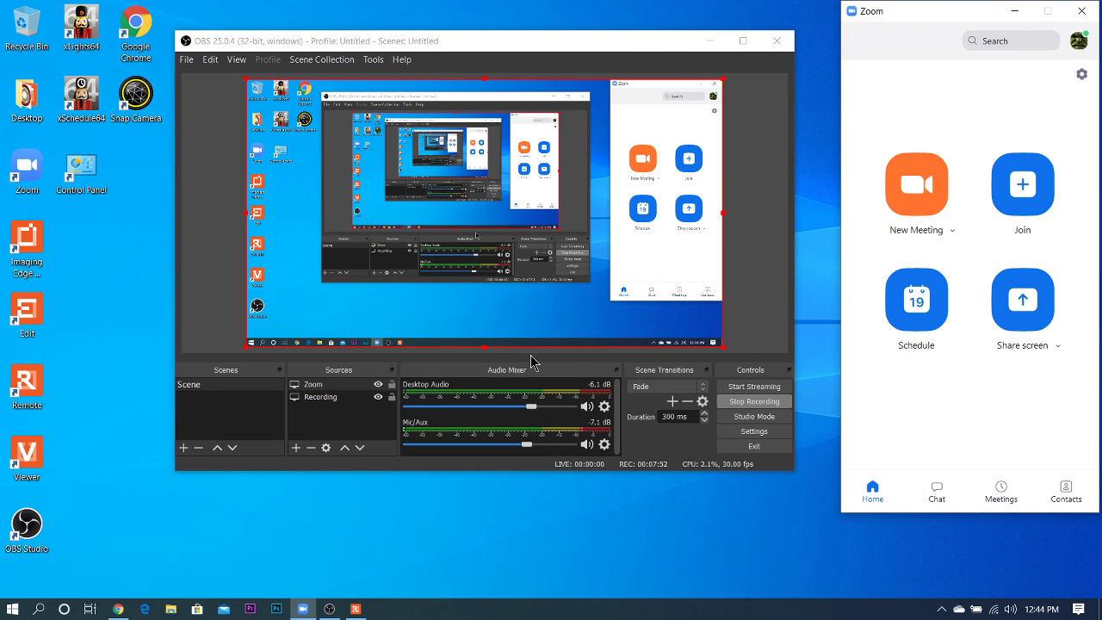
click(296, 448)
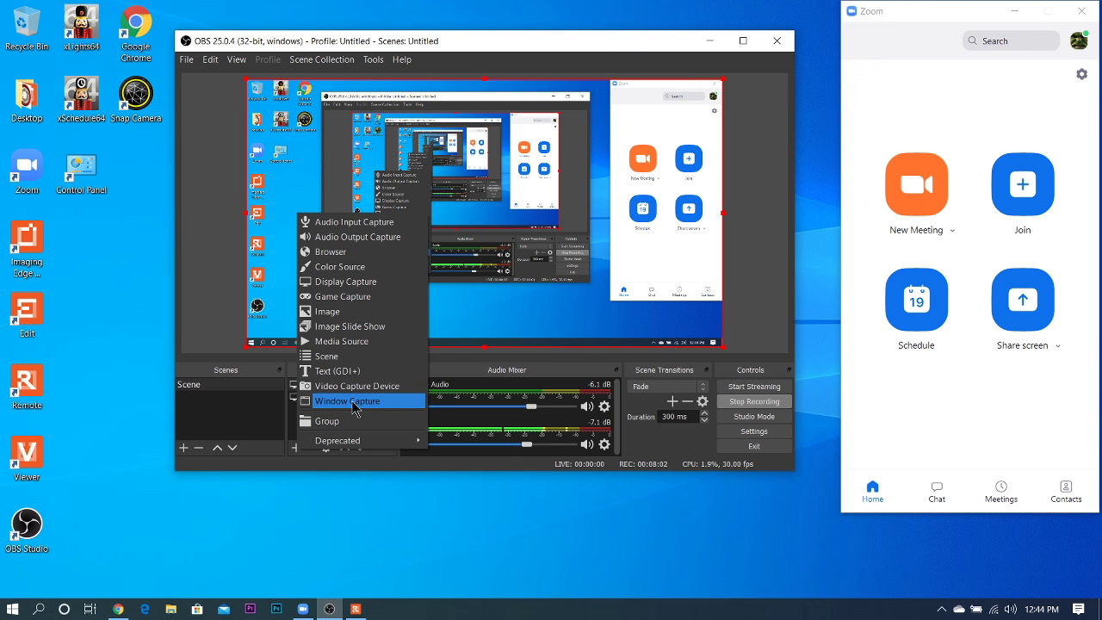
click(272, 456)
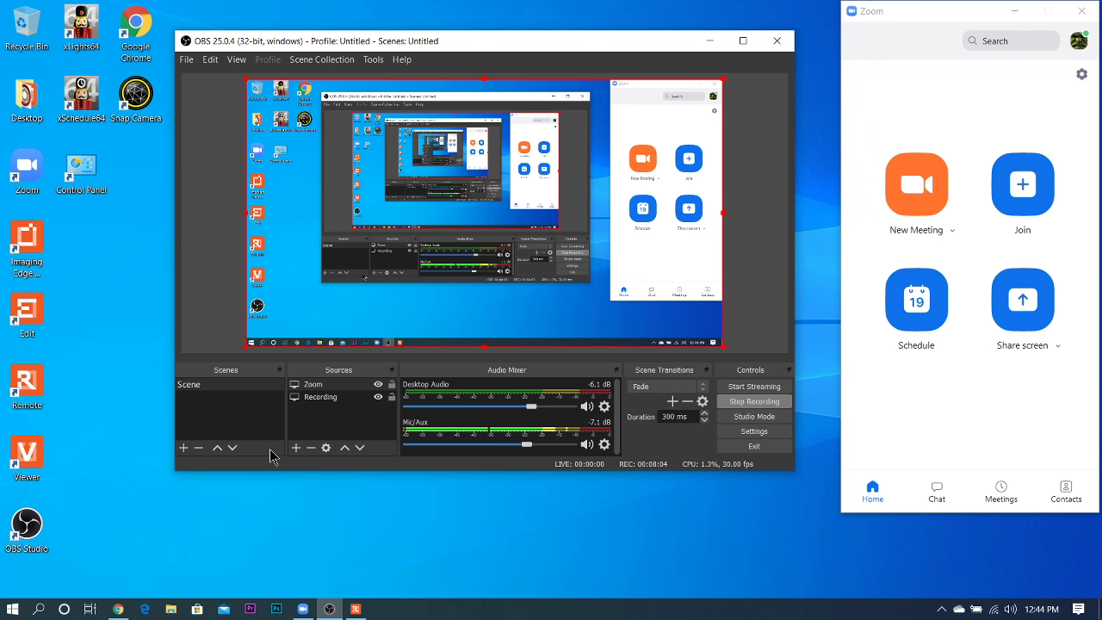
Restore the Imaging Edge Remote live view window, then bring OBS Studio back over it.
click(355, 608)
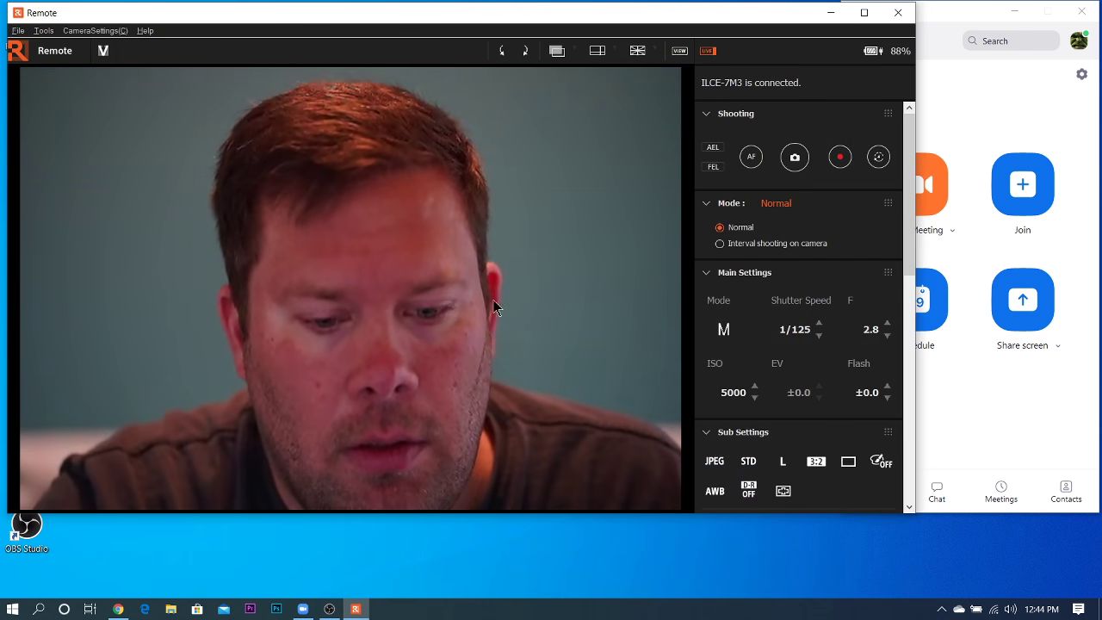
click(330, 609)
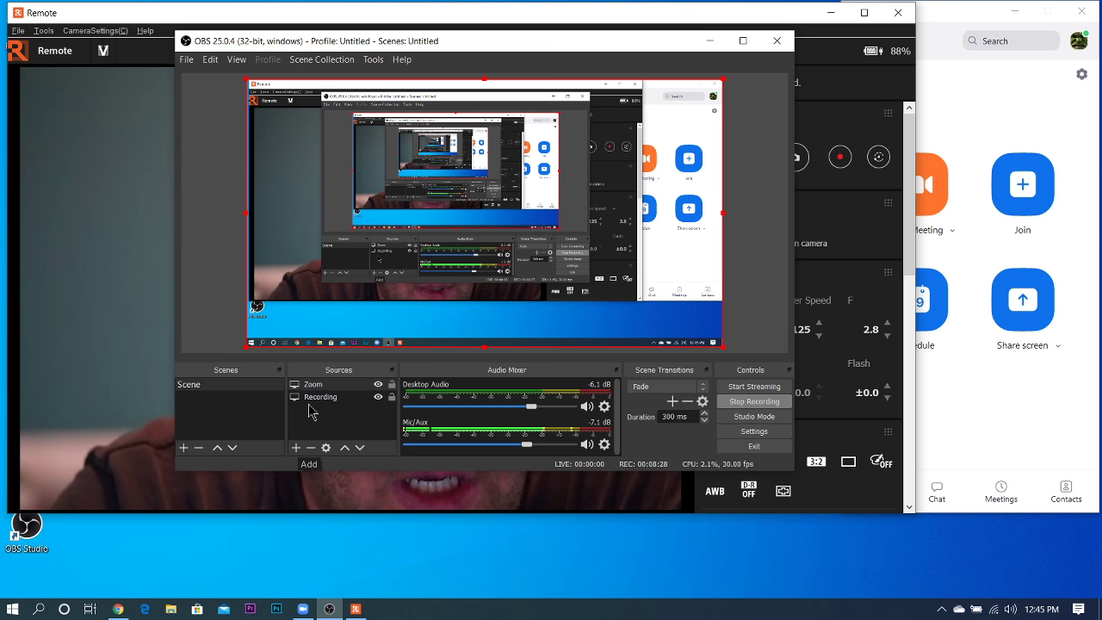
Add a Window Capture source with its default name to the OBS scene.
click(296, 449)
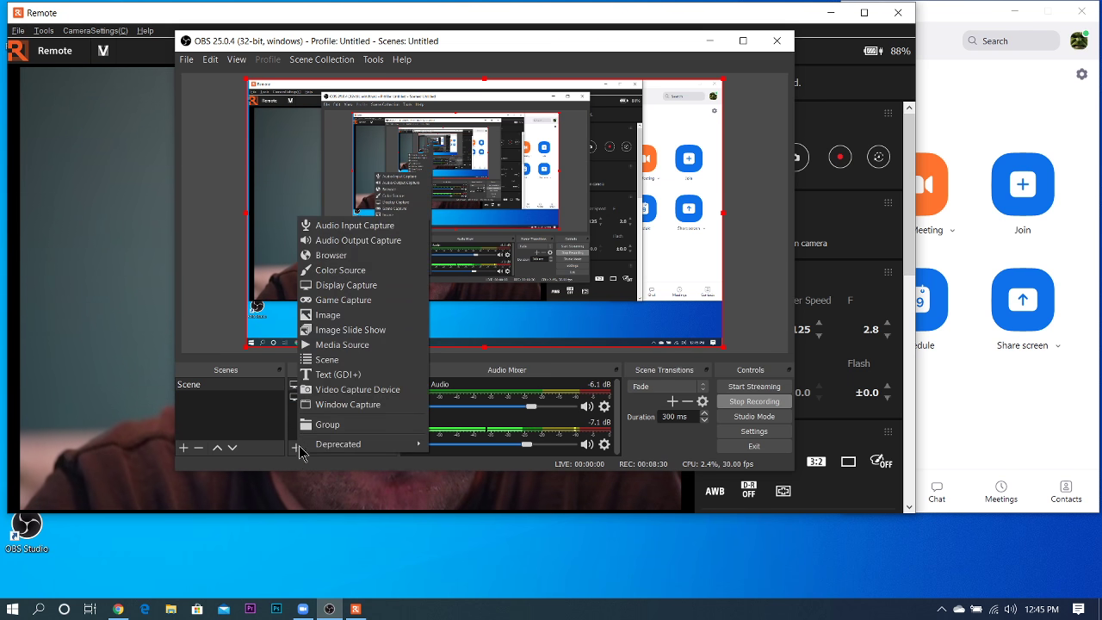
click(356, 404)
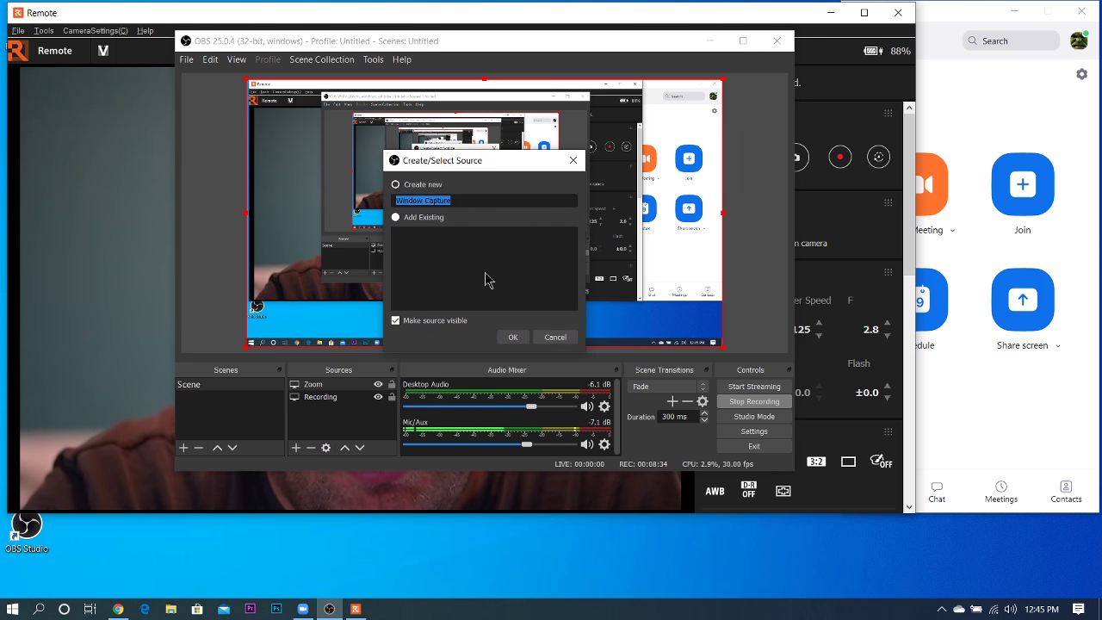
click(512, 337)
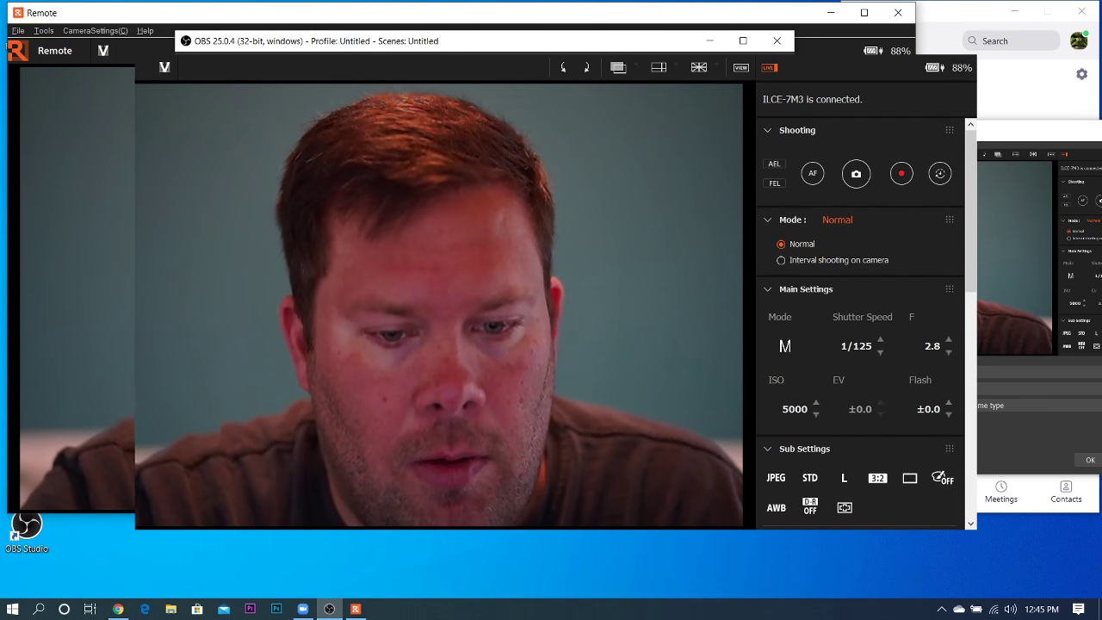
Point the Window Capture at [Remote.exe]: Remote and reposition and narrow the capture.
click(477, 217)
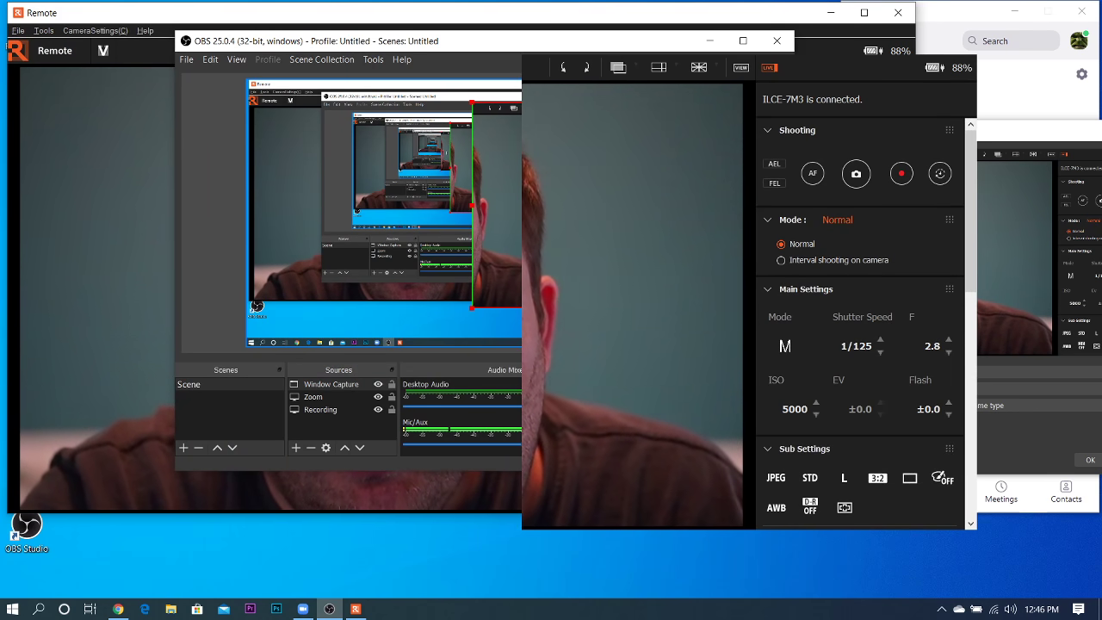
double_click(460, 215)
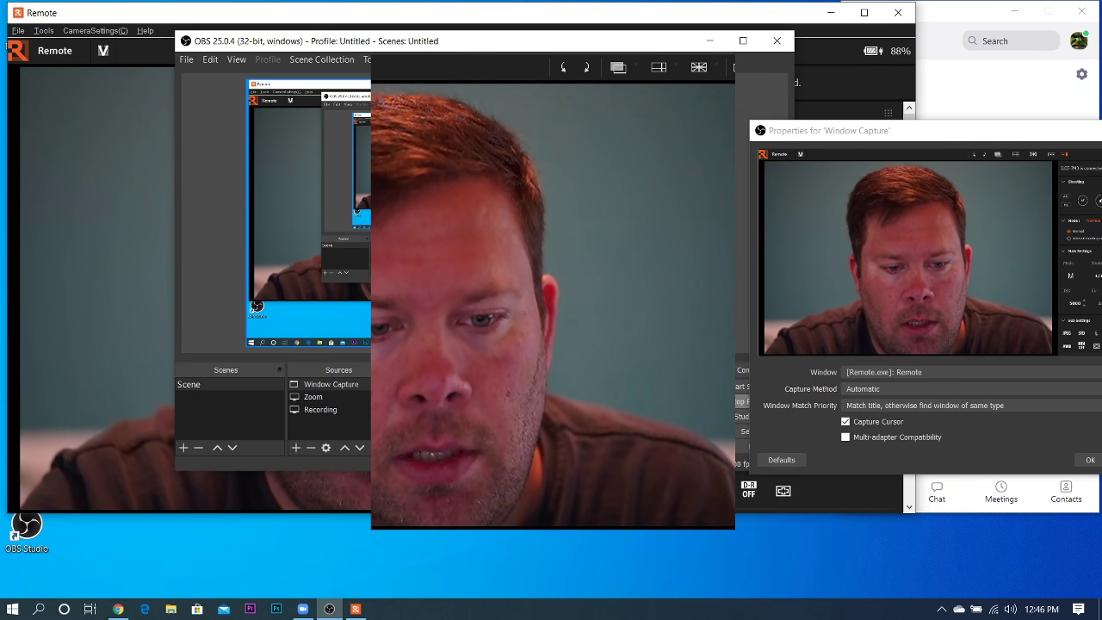
drag(488, 199, 484, 306)
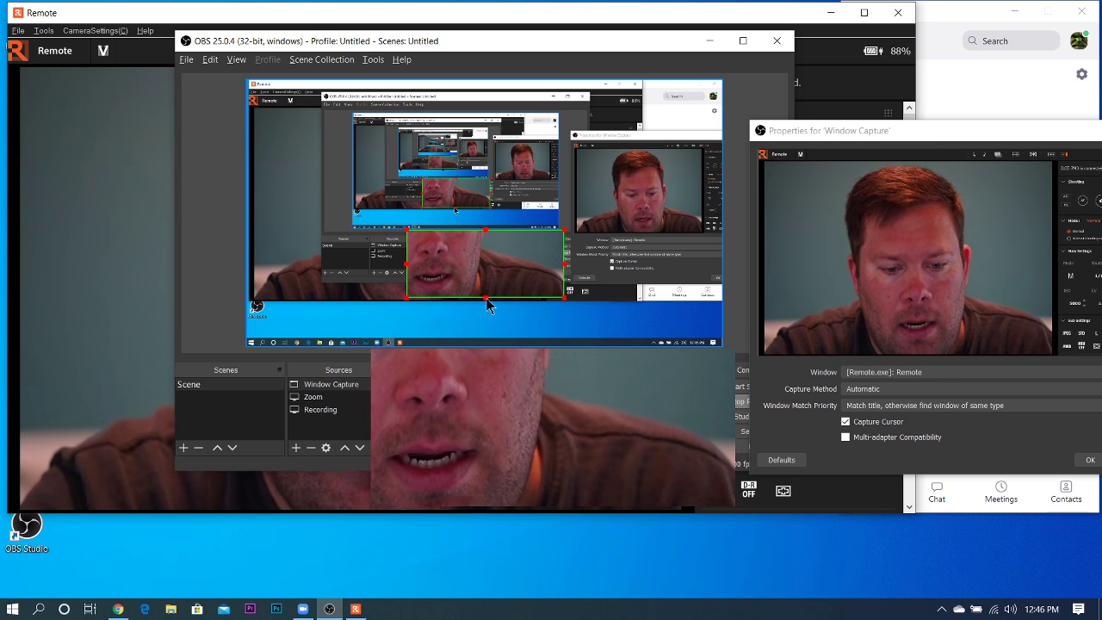
drag(564, 263, 304, 147)
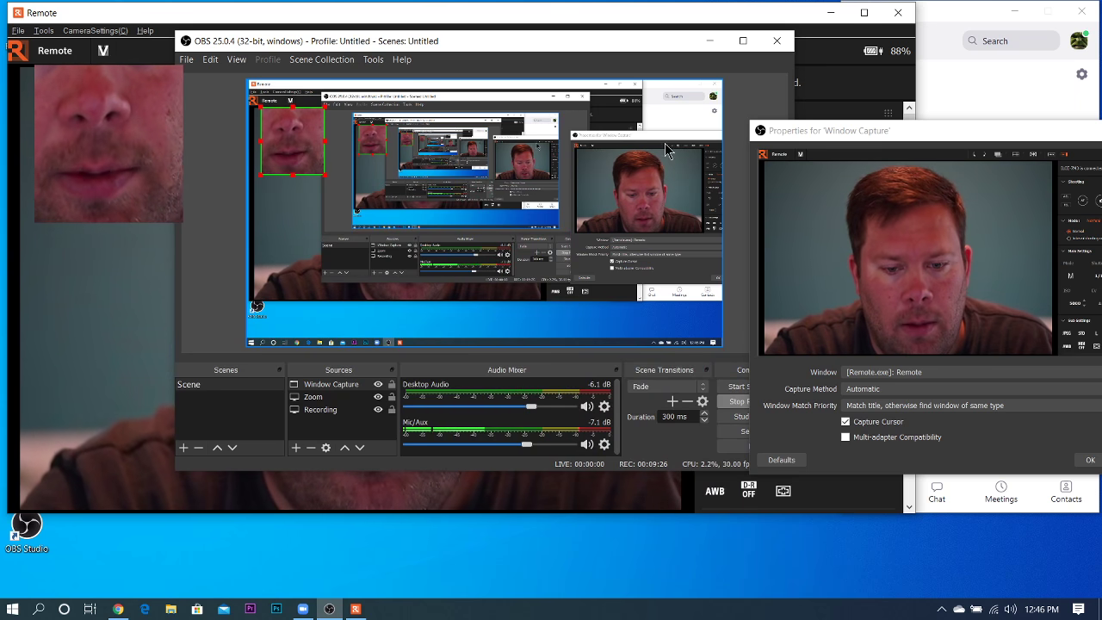
drag(904, 134, 458, 93)
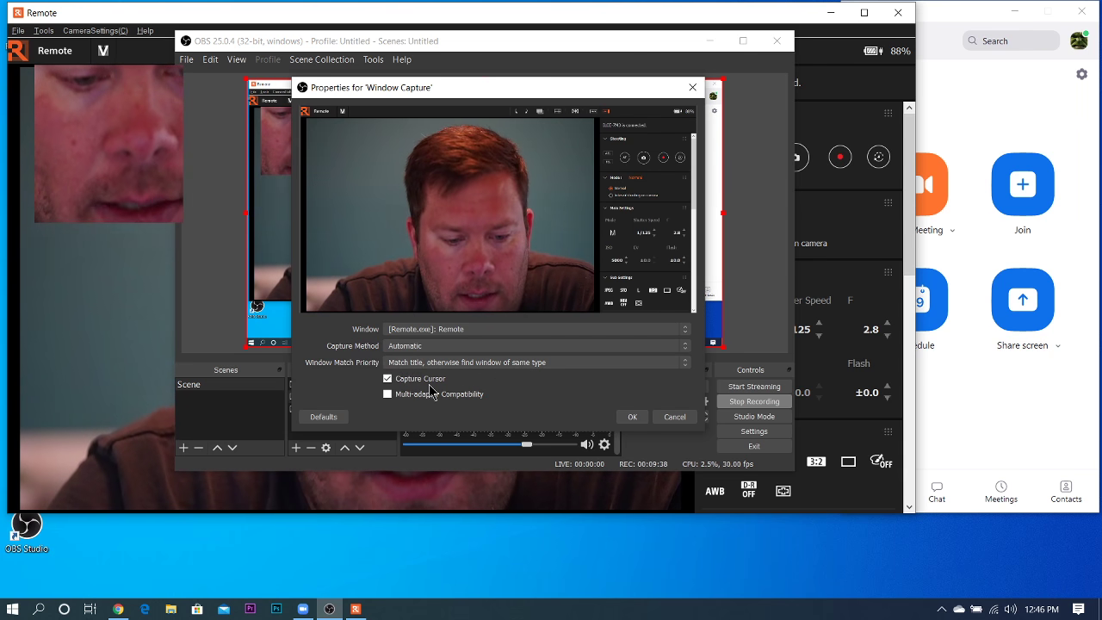
Turn off Capture Cursor, then move the camera capture down-right and shrink it into a small inset.
click(388, 378)
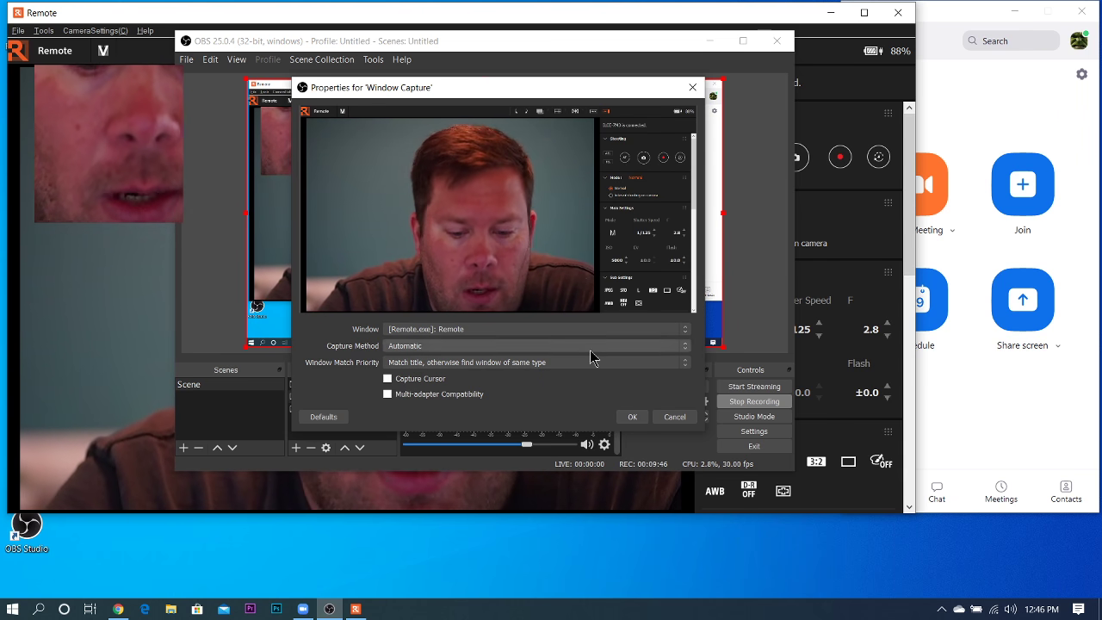
click(633, 420)
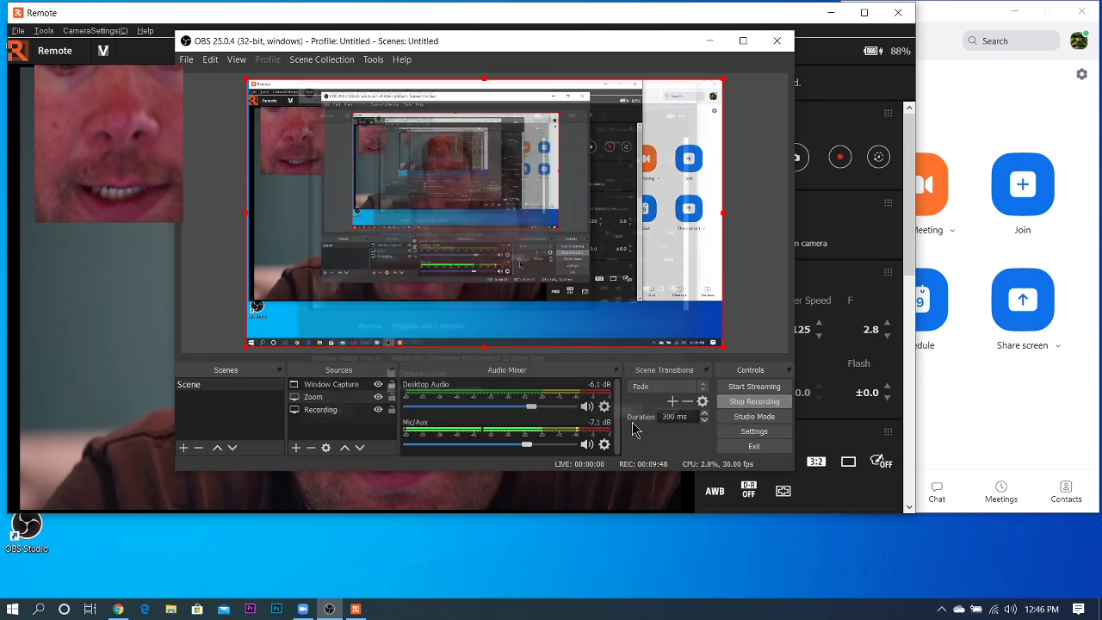
click(345, 388)
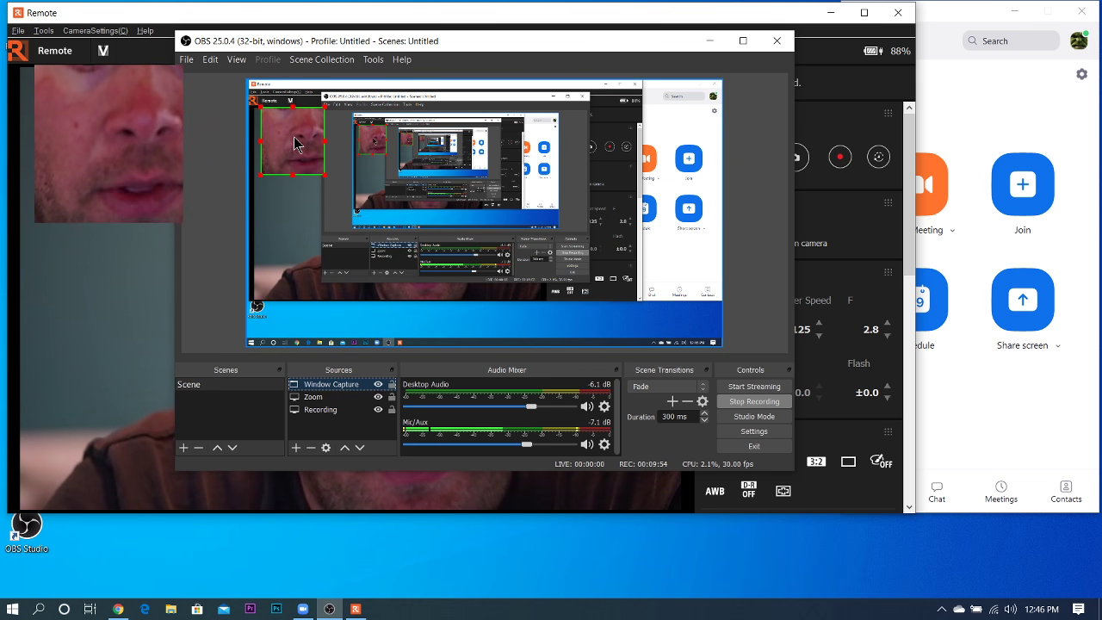
drag(294, 142, 363, 164)
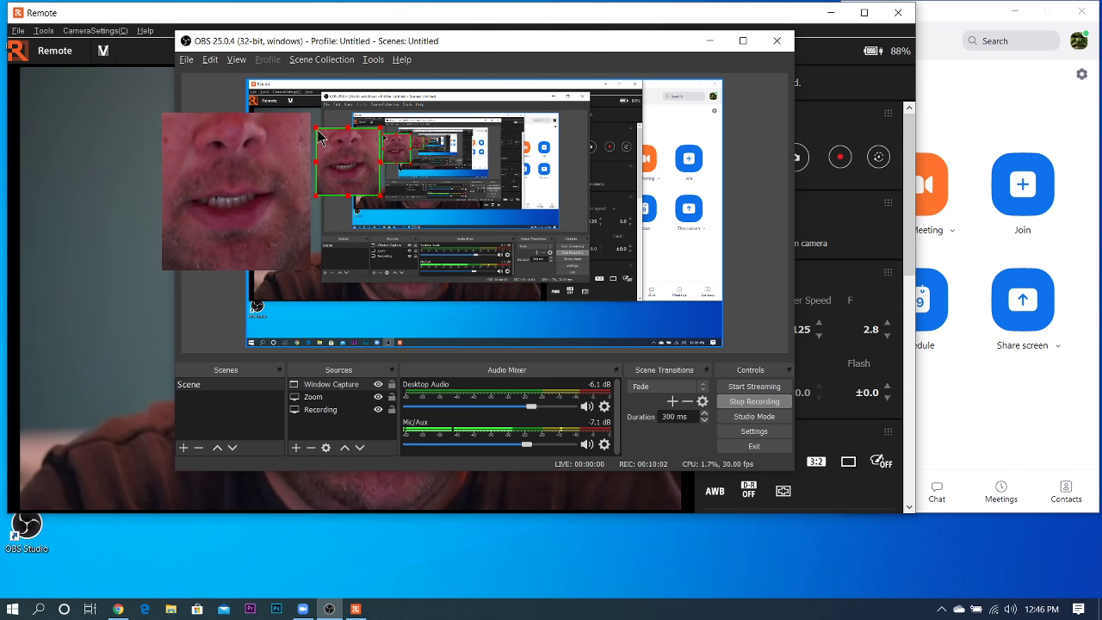
drag(319, 137, 443, 174)
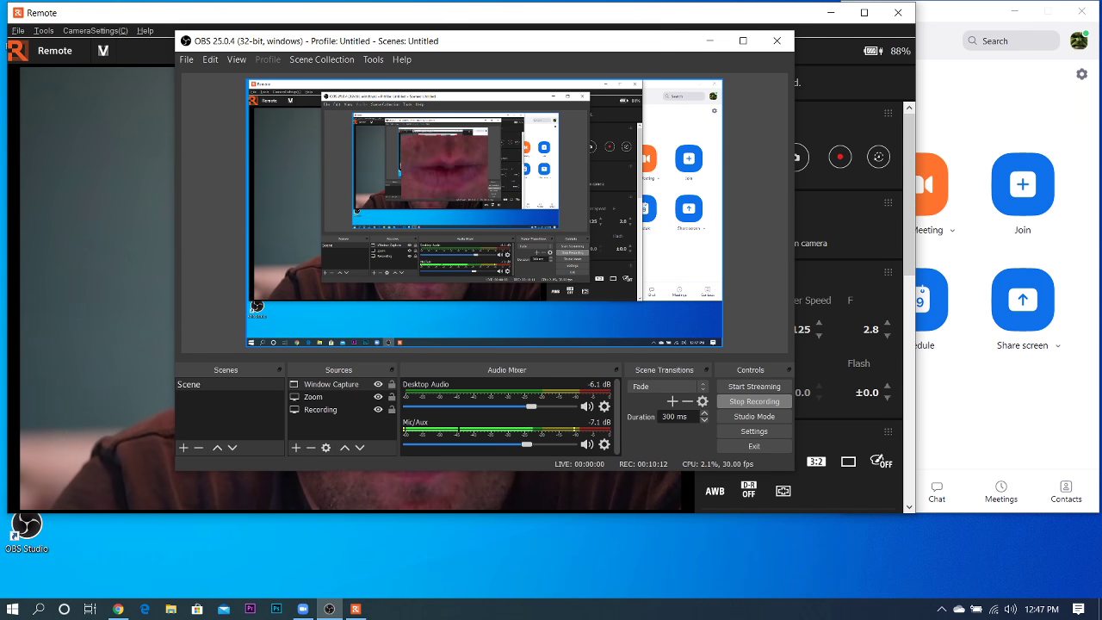
Start OBS VirtualCam output to OBS-Camera from Tools, then bring up Zoom's Settings window.
click(375, 60)
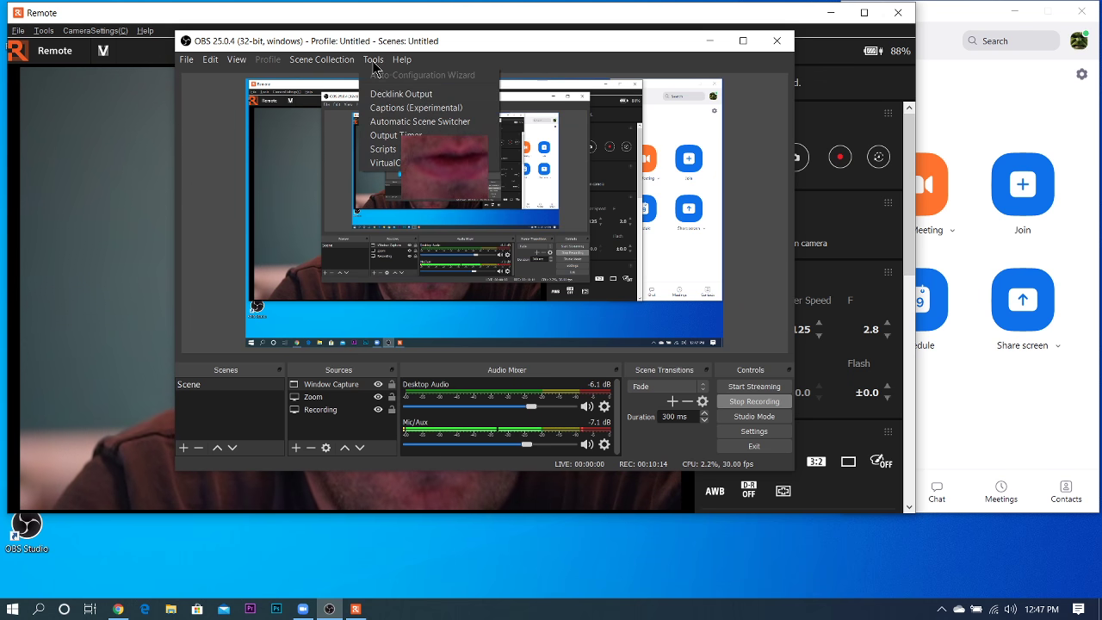
click(387, 163)
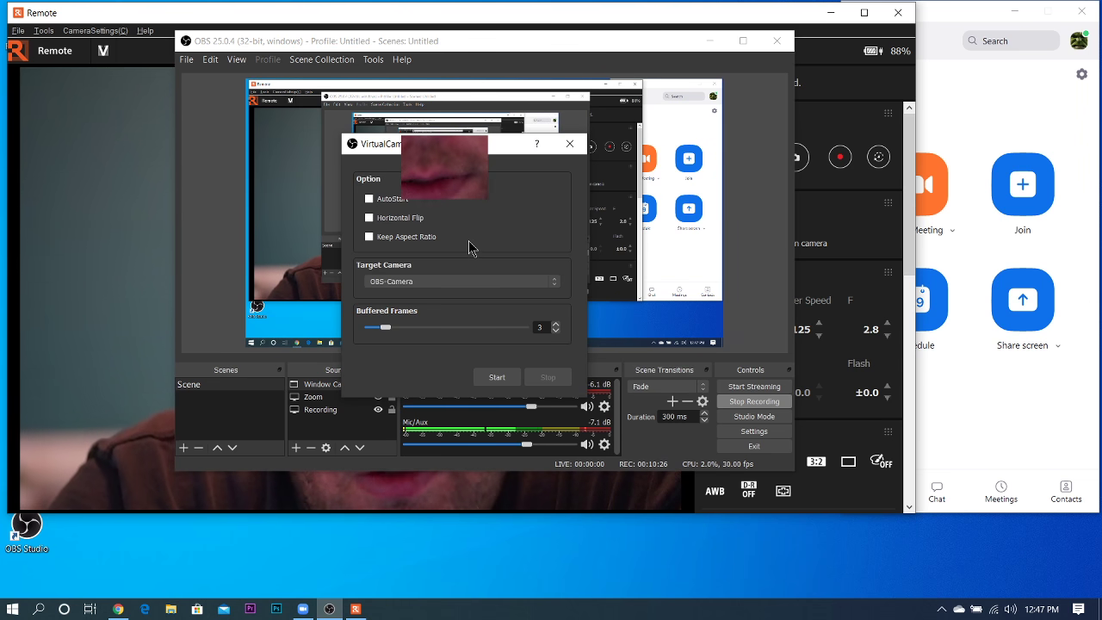
click(497, 379)
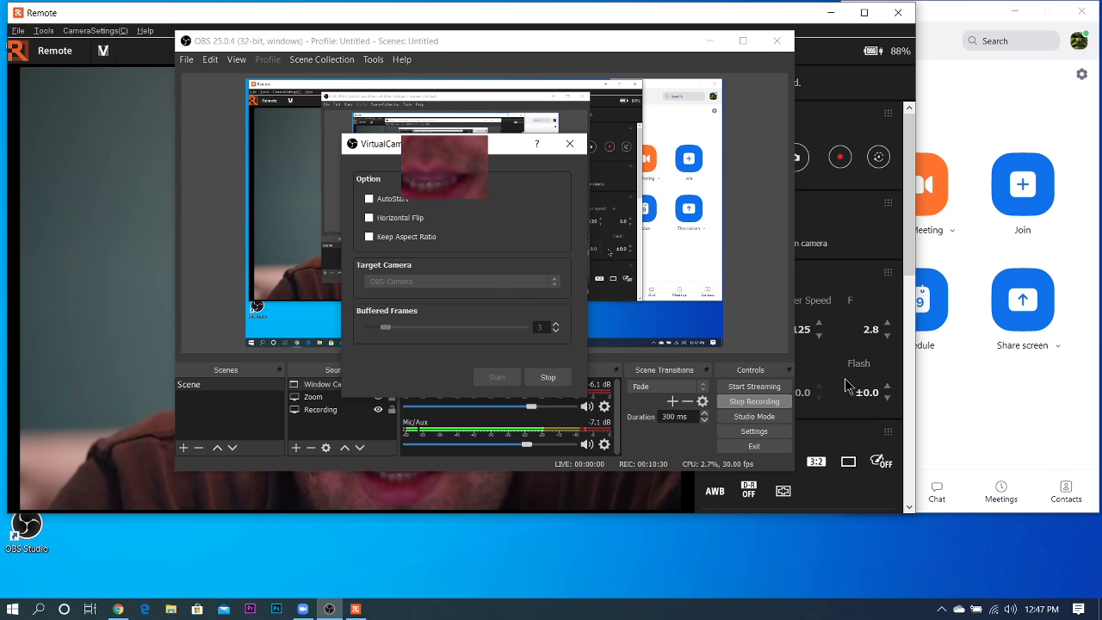
click(996, 93)
click(1083, 77)
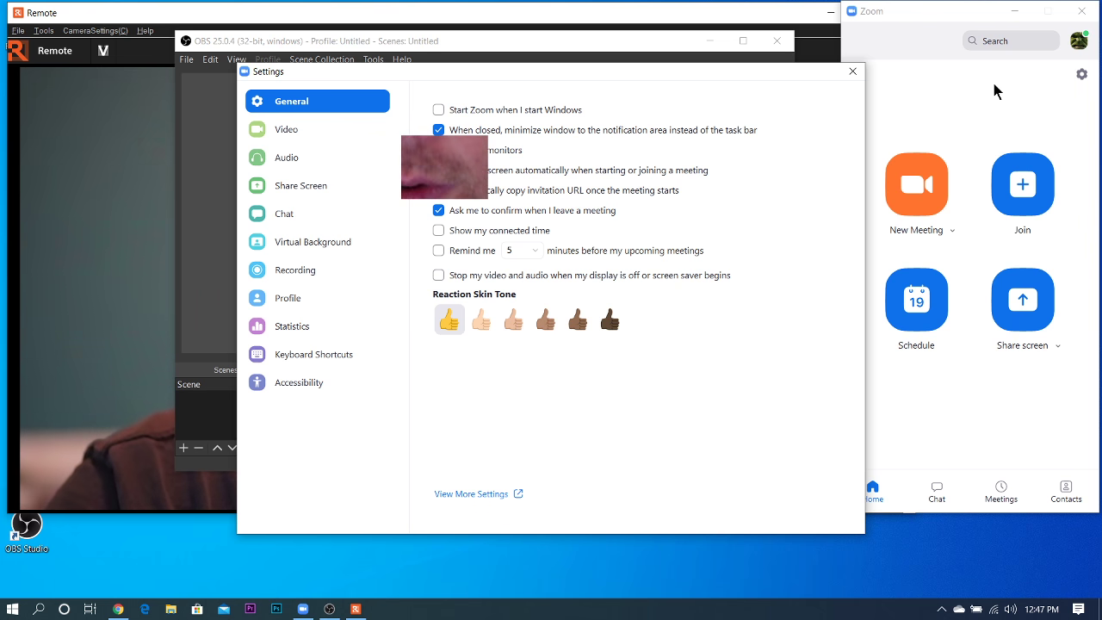
Choose OBS-Camera as the camera in Zoom's Video settings so the OBS scene previews.
click(297, 129)
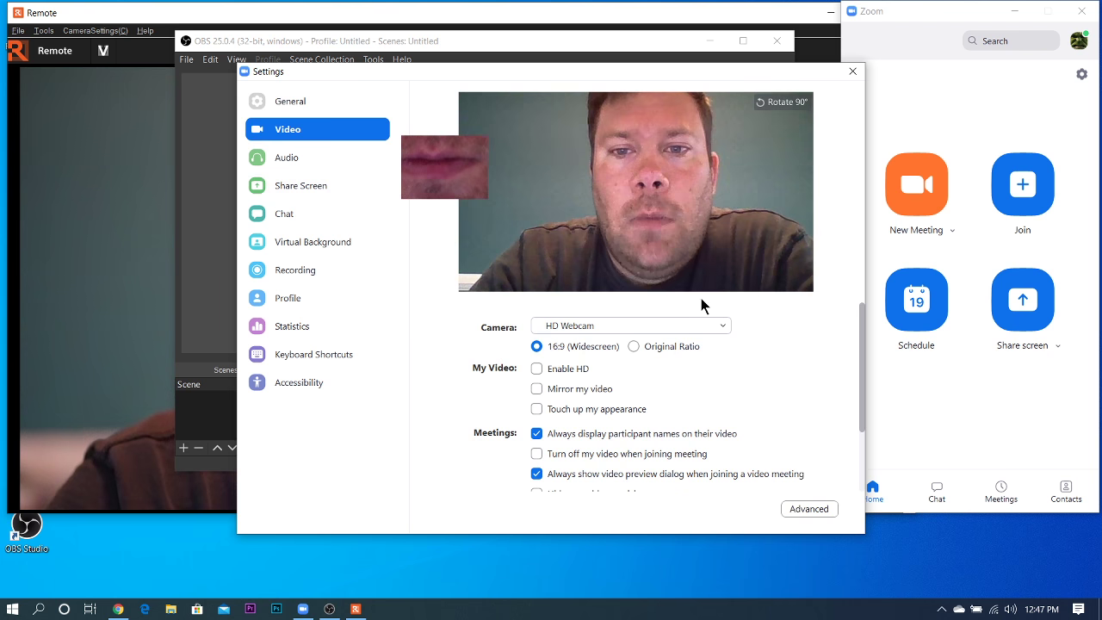
click(721, 329)
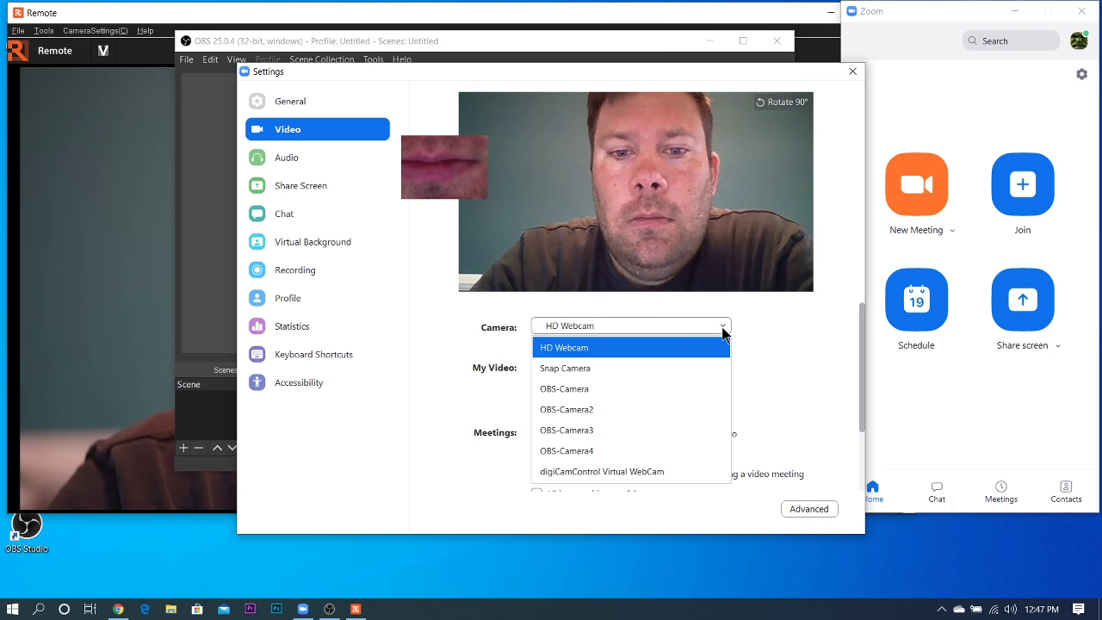
click(611, 393)
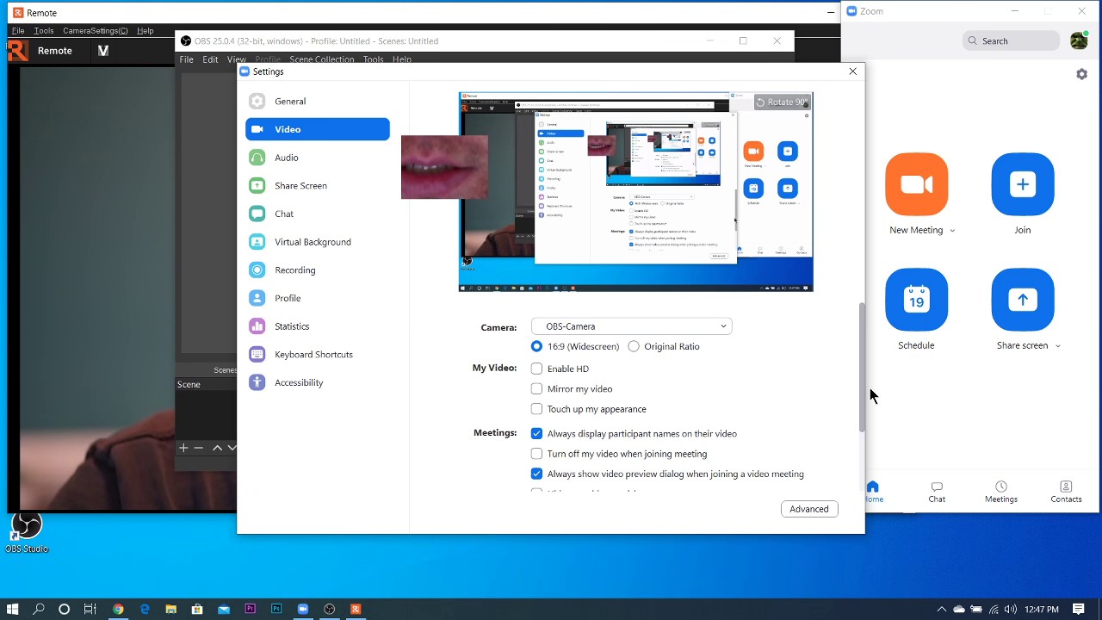
Close Zoom's Settings, stop the OBS-Camera VirtualCam output, and move its dialog up-right.
click(852, 71)
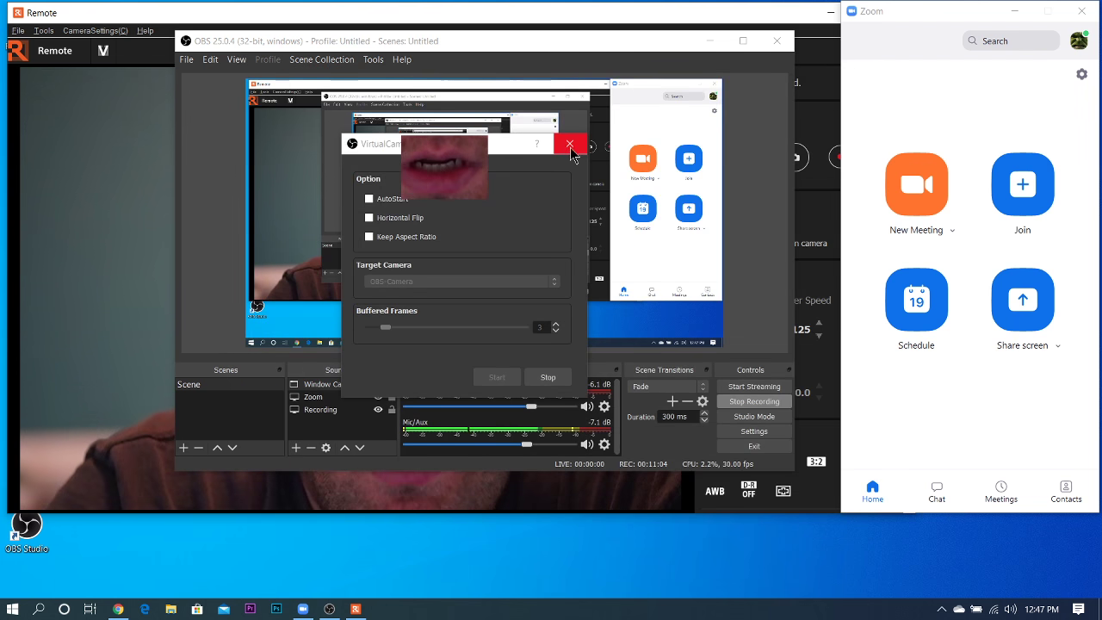
click(550, 379)
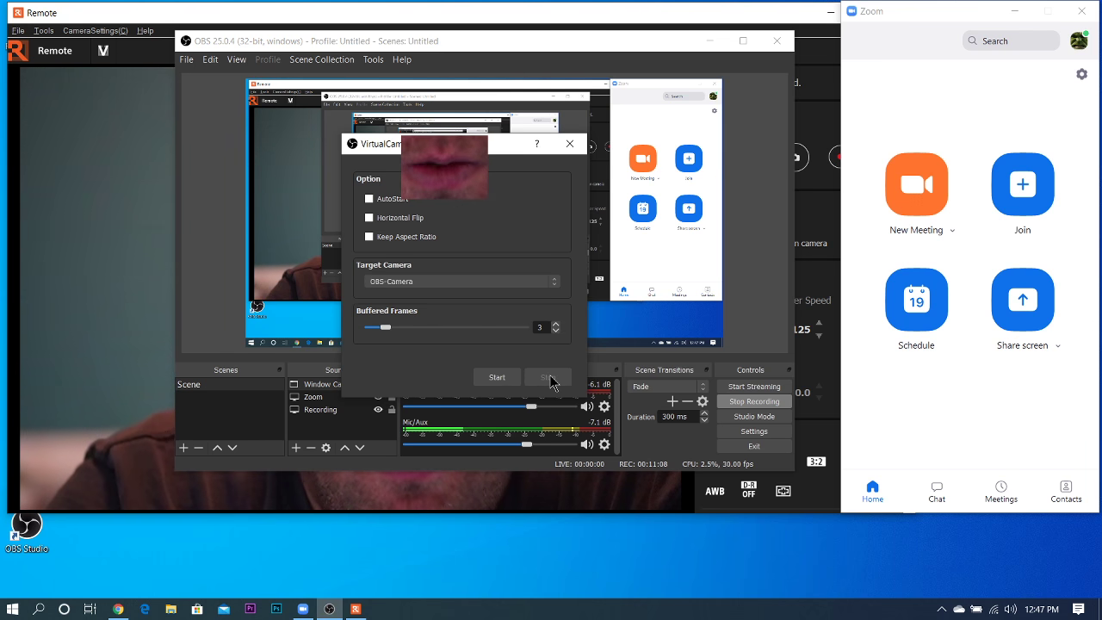
drag(467, 151, 538, 100)
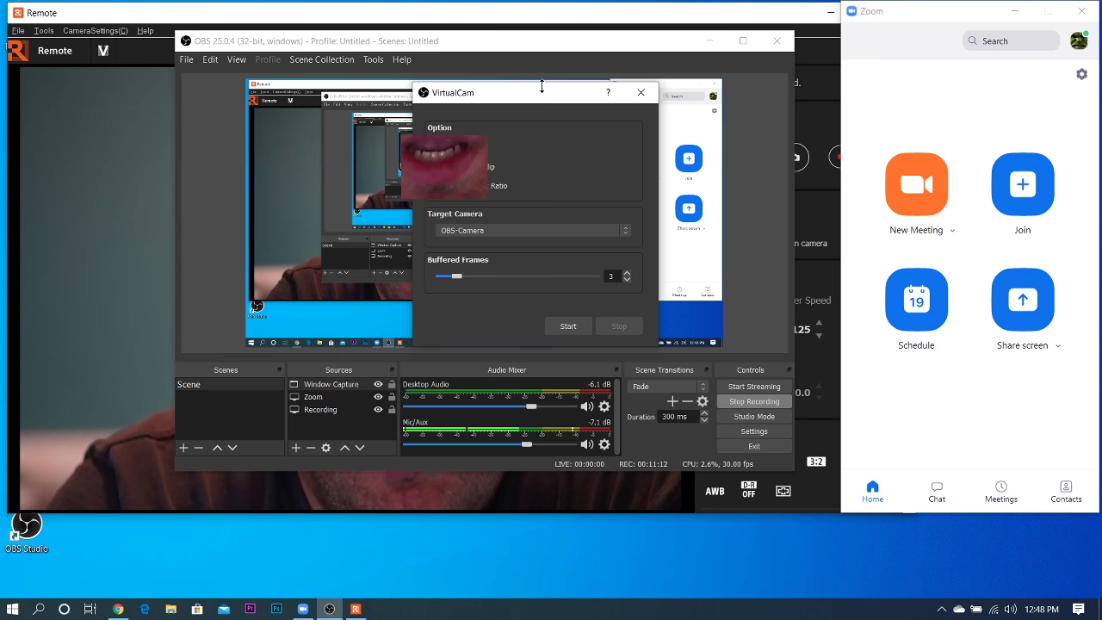